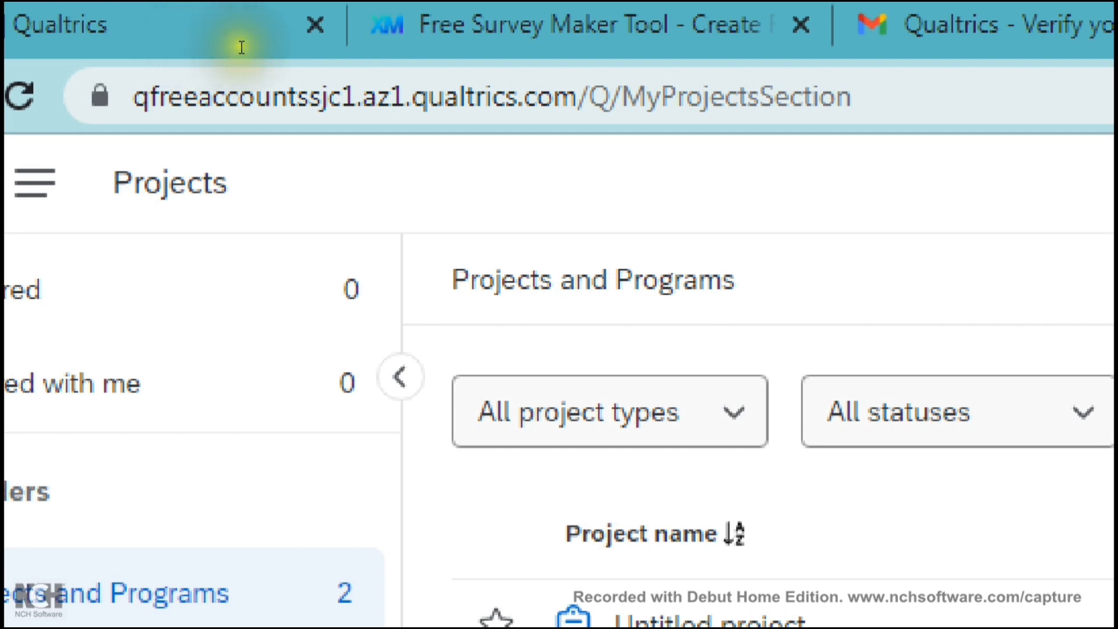
{"action": "left_click_drag", "start_coordinate": [294, 42], "coordinate": [93, 32]}
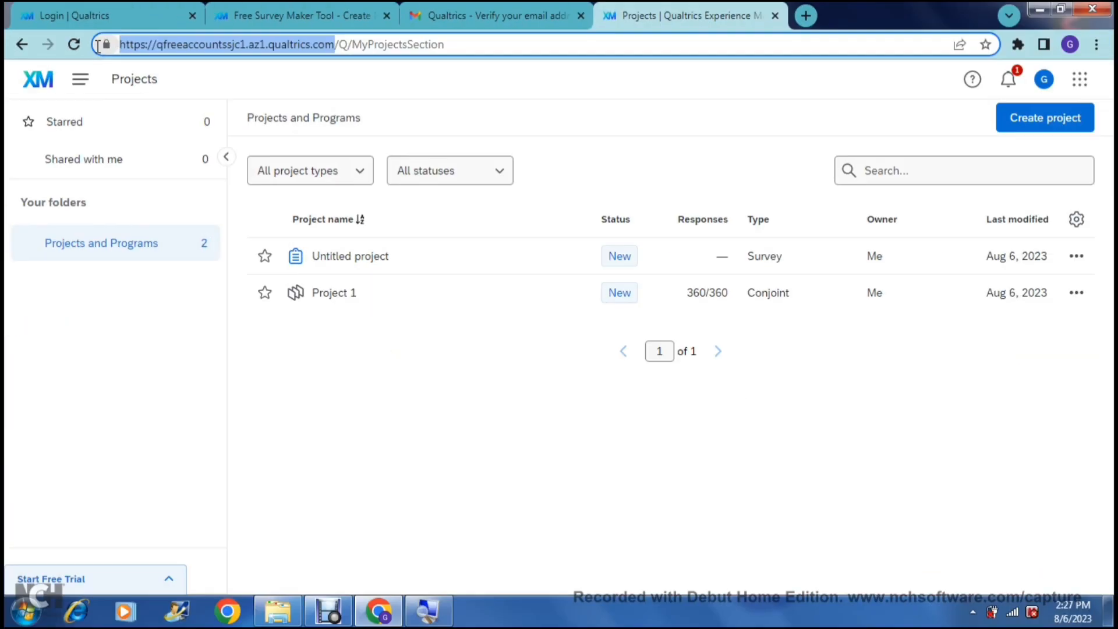
{"action": "left_click", "coordinate": [108, 319]}
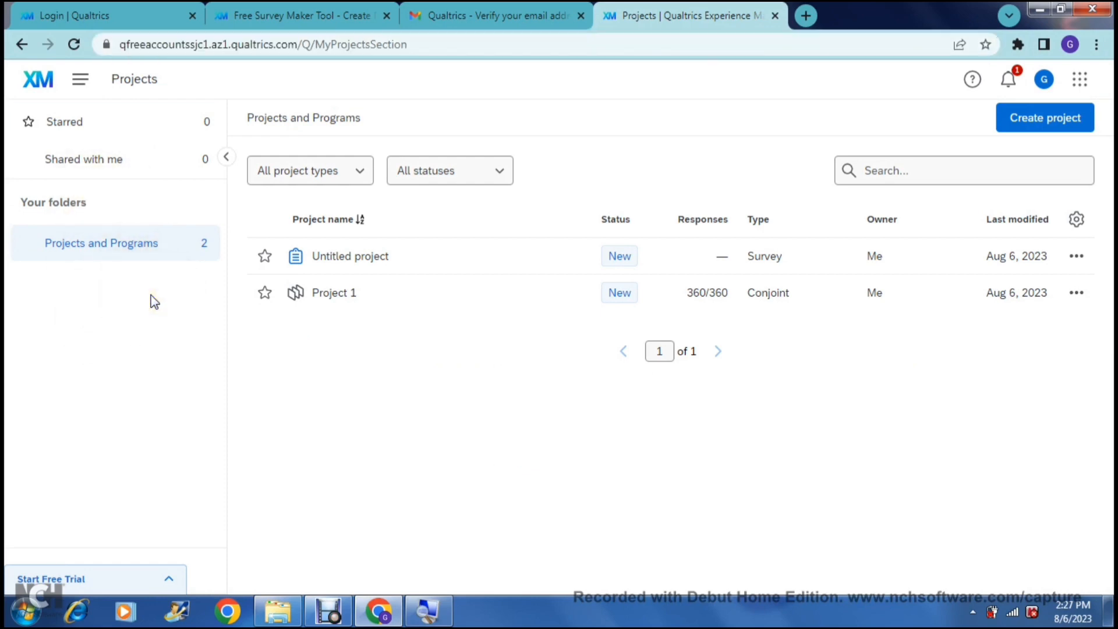
{"action": "left_click", "coordinate": [135, 285]}
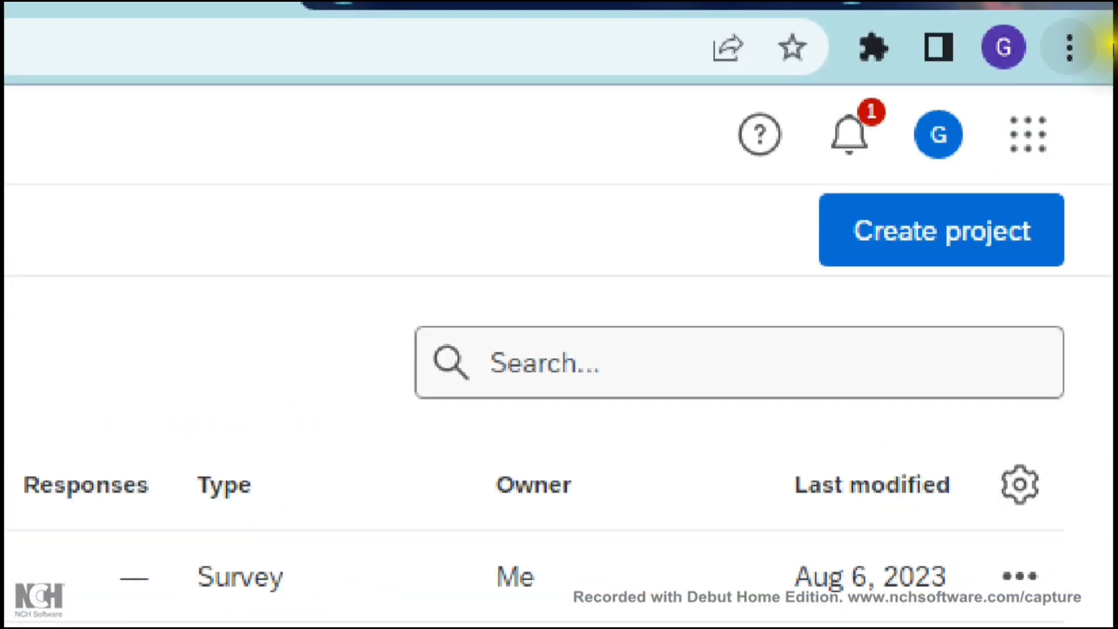
Step: Open the account settings and review the User Settings sections from Change Password through Deactivate Your Account
{"action": "left_click", "coordinate": [939, 135]}
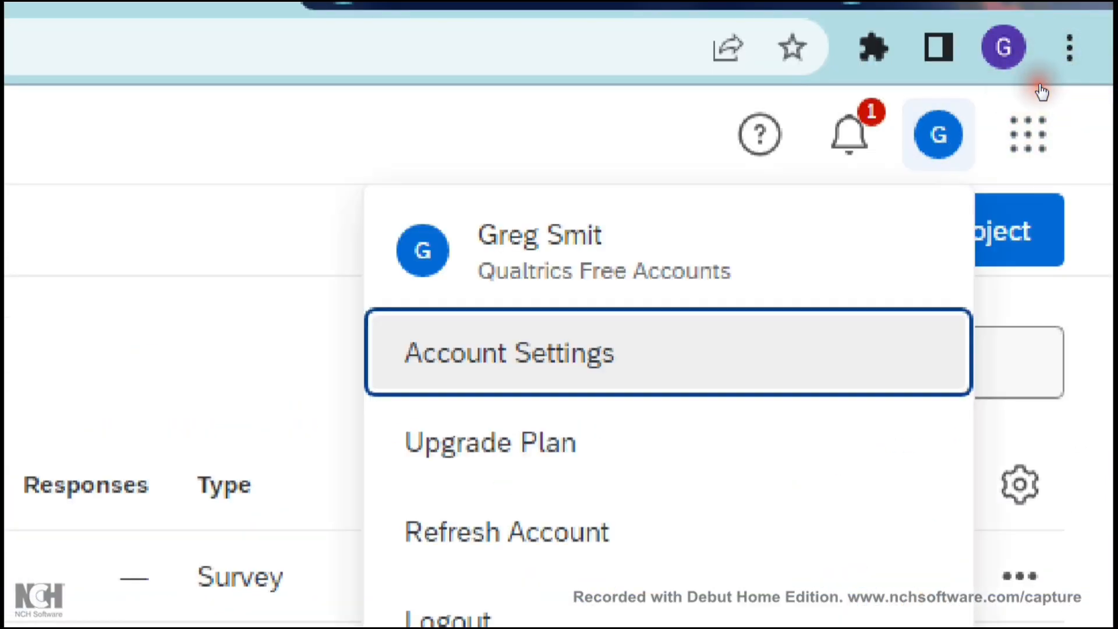
{"action": "left_click", "coordinate": [901, 176]}
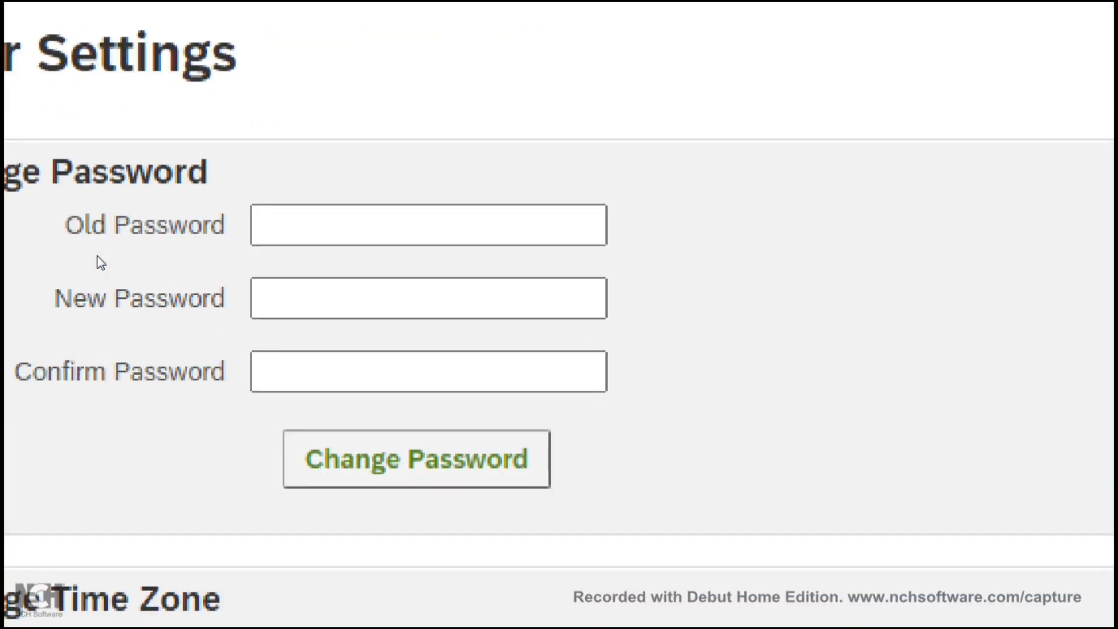
{"action": "scroll", "coordinate": [123, 443], "scroll_direction": "down", "scroll_amount": 3}
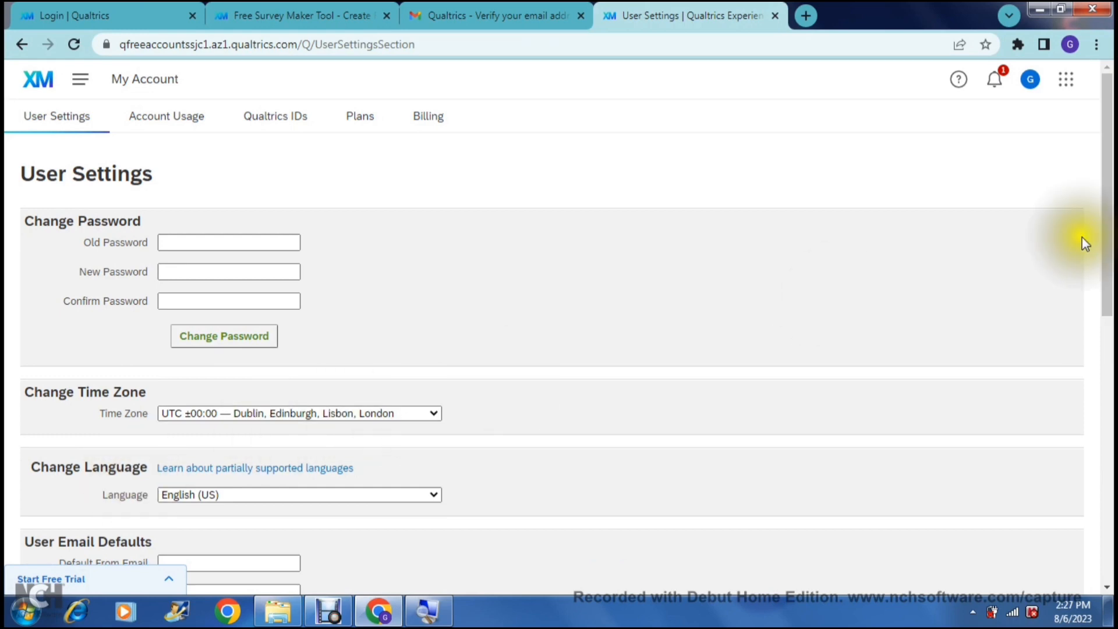
{"action": "left_click_drag", "start_coordinate": [1108, 219], "coordinate": [1095, 368]}
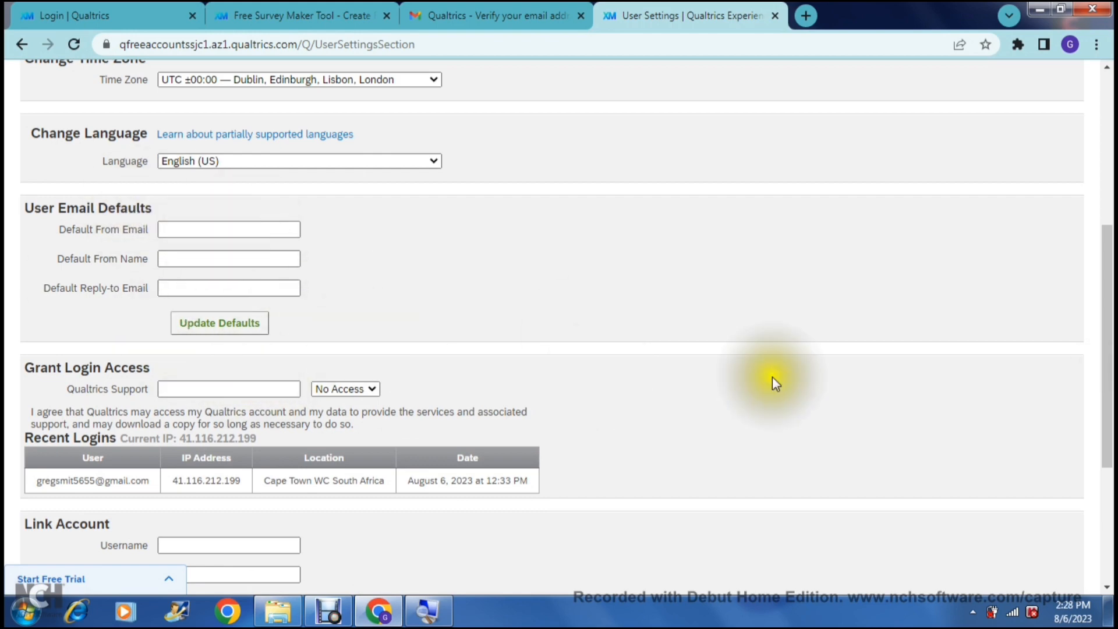
{"action": "left_click", "coordinate": [1105, 328]}
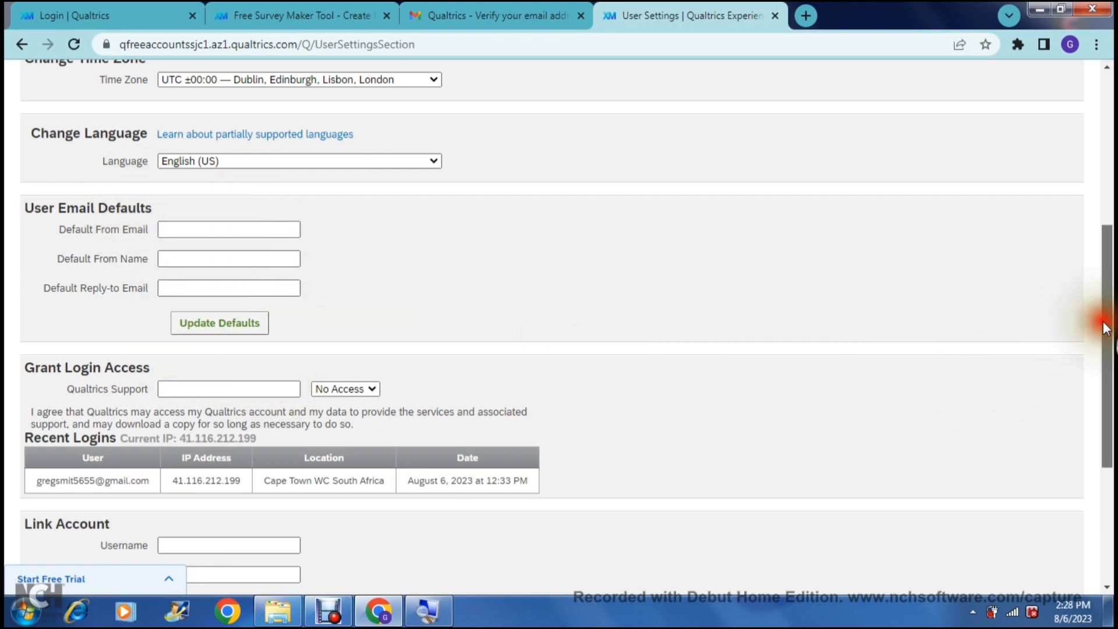
{"action": "left_click_drag", "start_coordinate": [1106, 328], "coordinate": [1107, 431]}
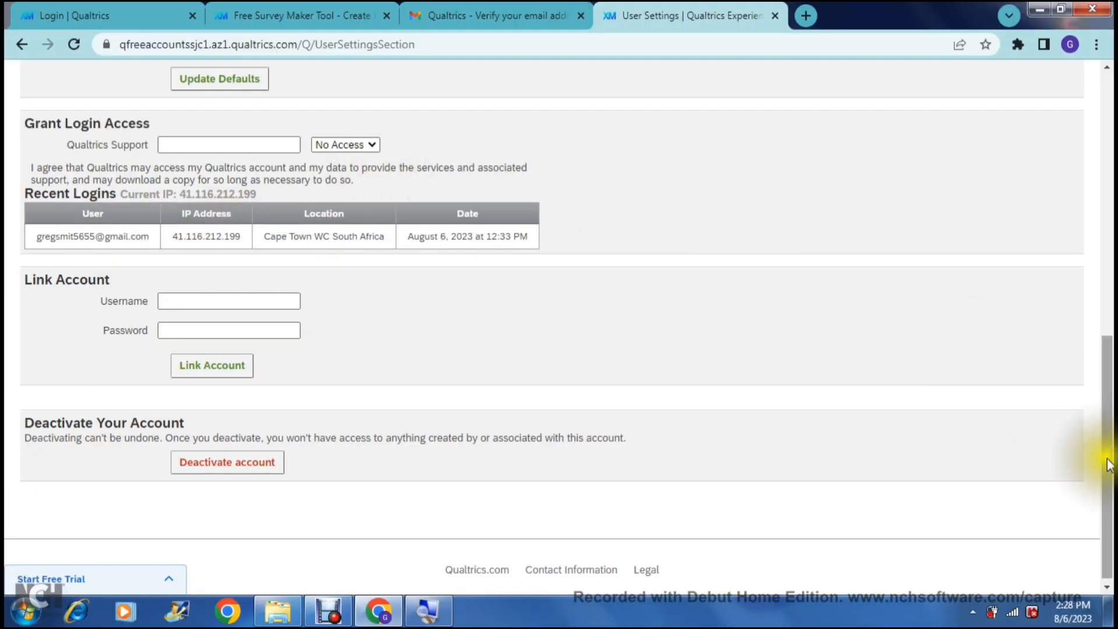
{"action": "left_click_drag", "start_coordinate": [1108, 464], "coordinate": [1107, 151]}
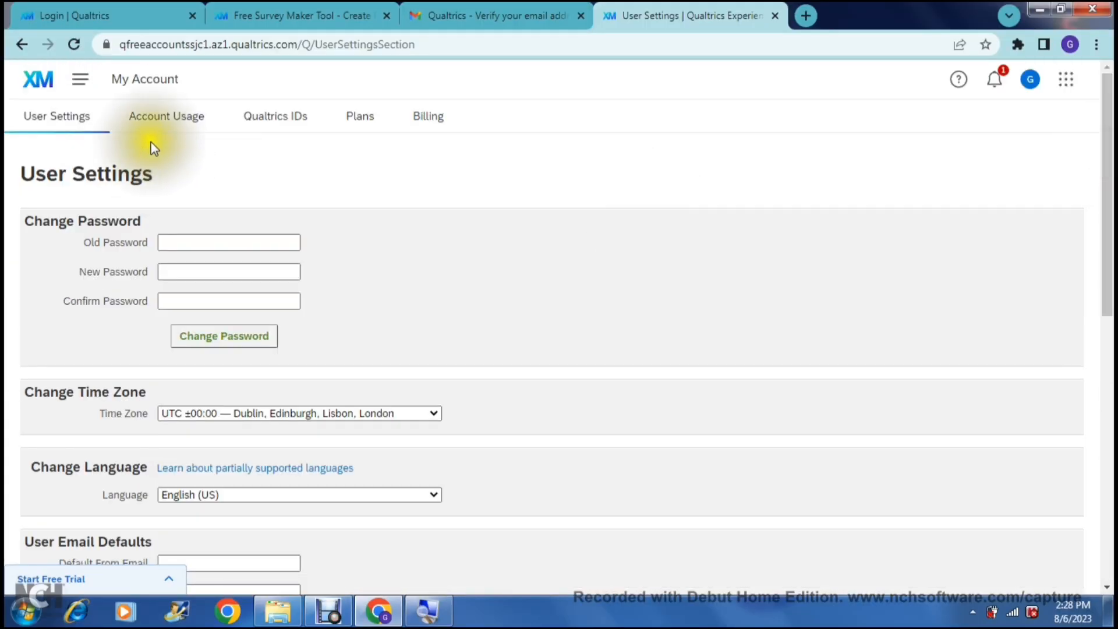
Step: Review the Account Usage information and open the account's Qualtrics IDs
{"action": "left_click", "coordinate": [167, 129]}
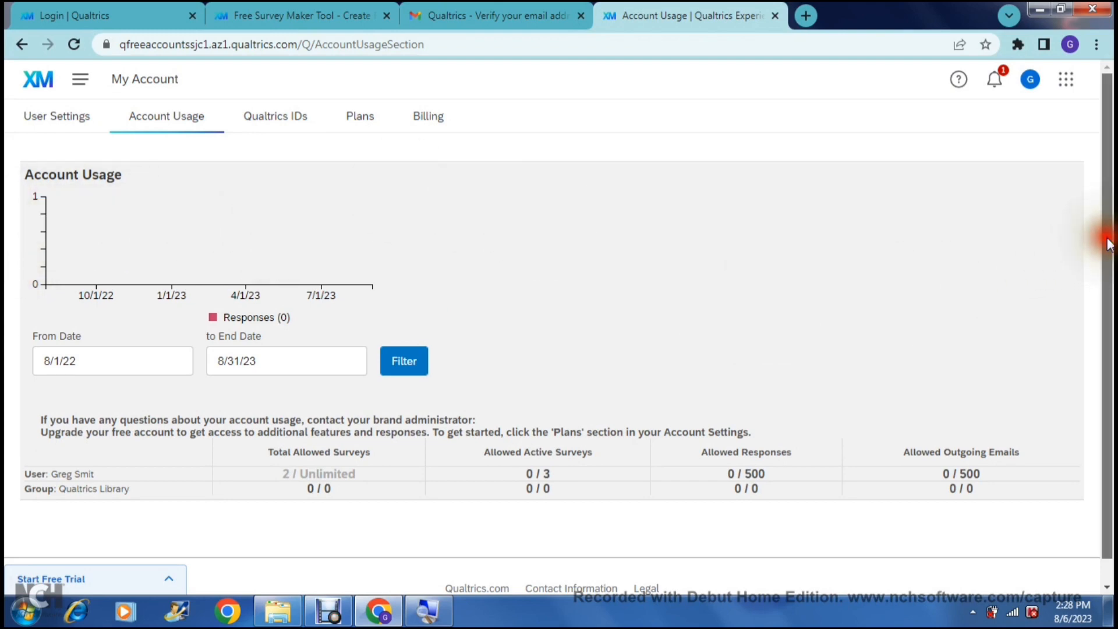
{"action": "left_click_drag", "start_coordinate": [1106, 242], "coordinate": [1075, 170]}
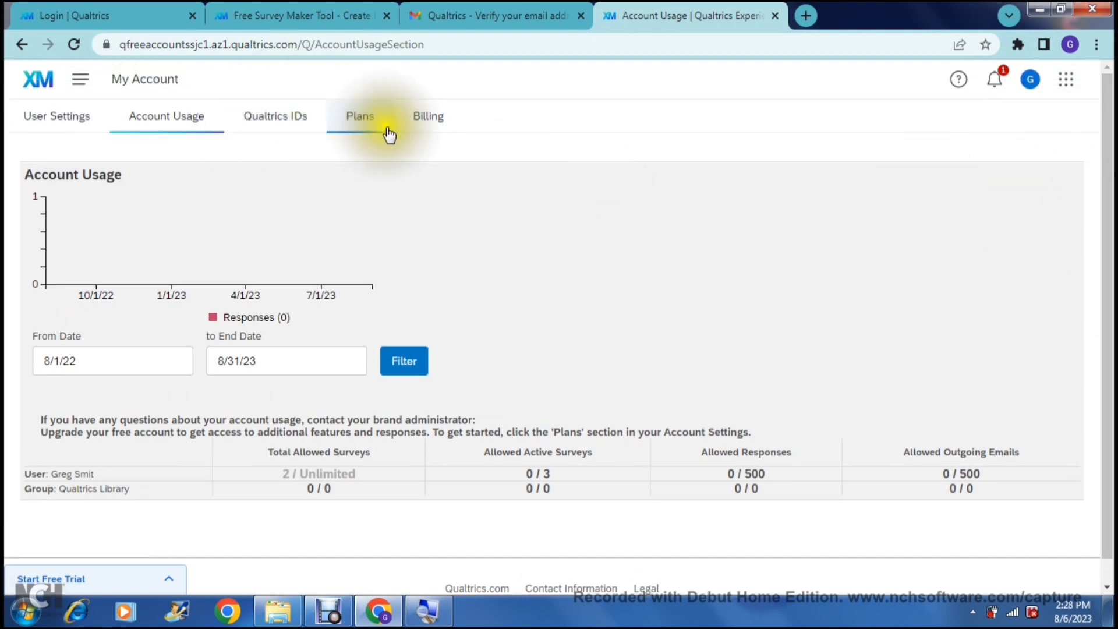
{"action": "left_click", "coordinate": [296, 118]}
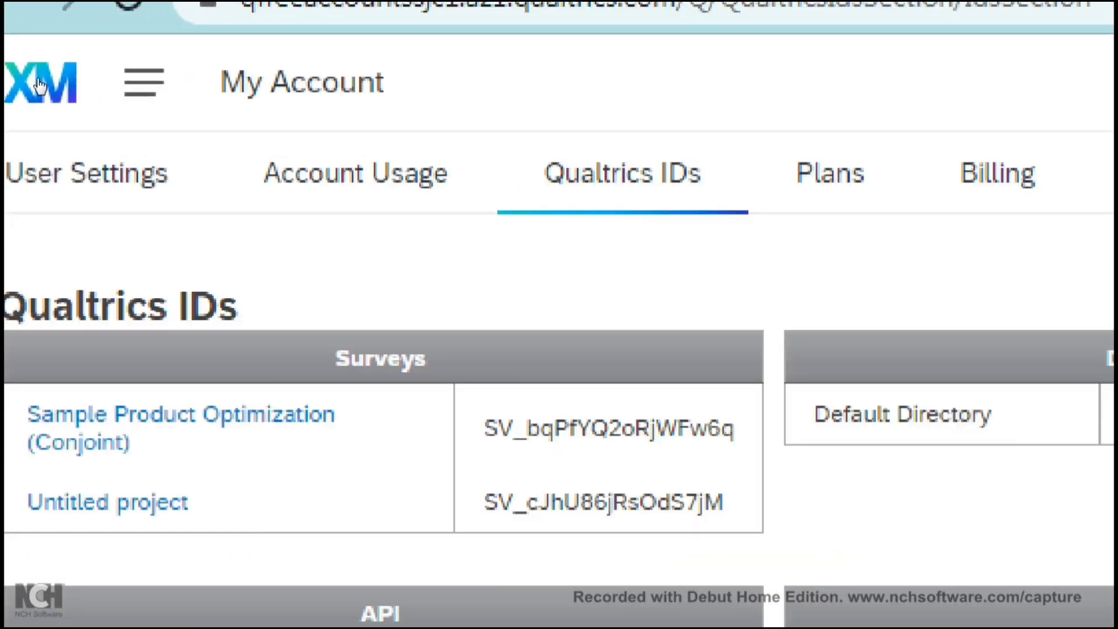
Step: Return to the projects list and examine the main navigation destinations
{"action": "left_click", "coordinate": [76, 91]}
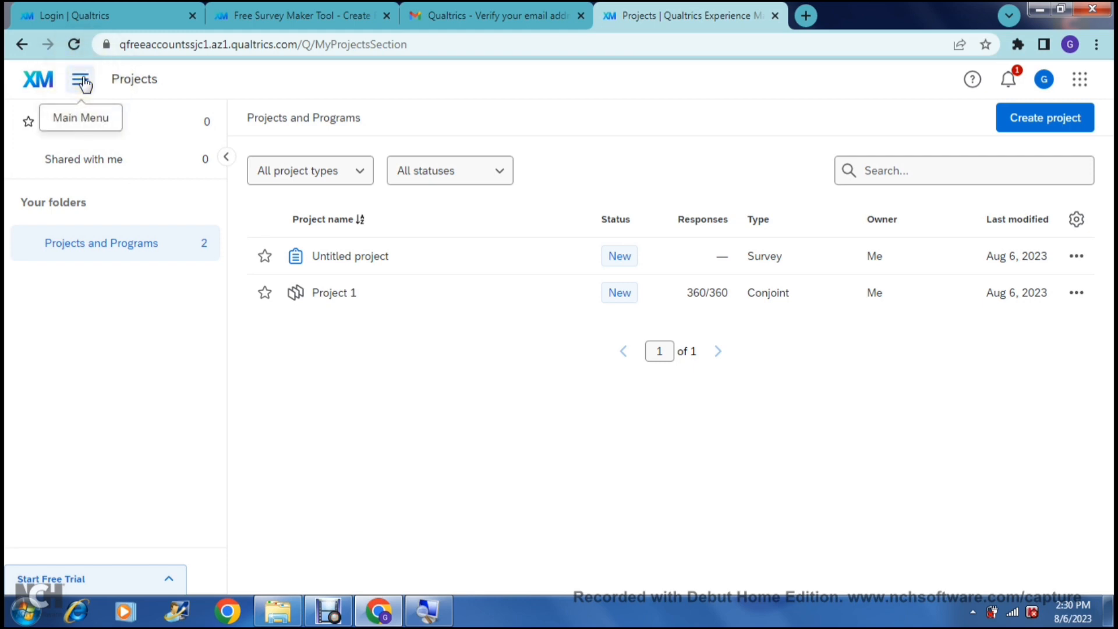
{"action": "left_click", "coordinate": [85, 80]}
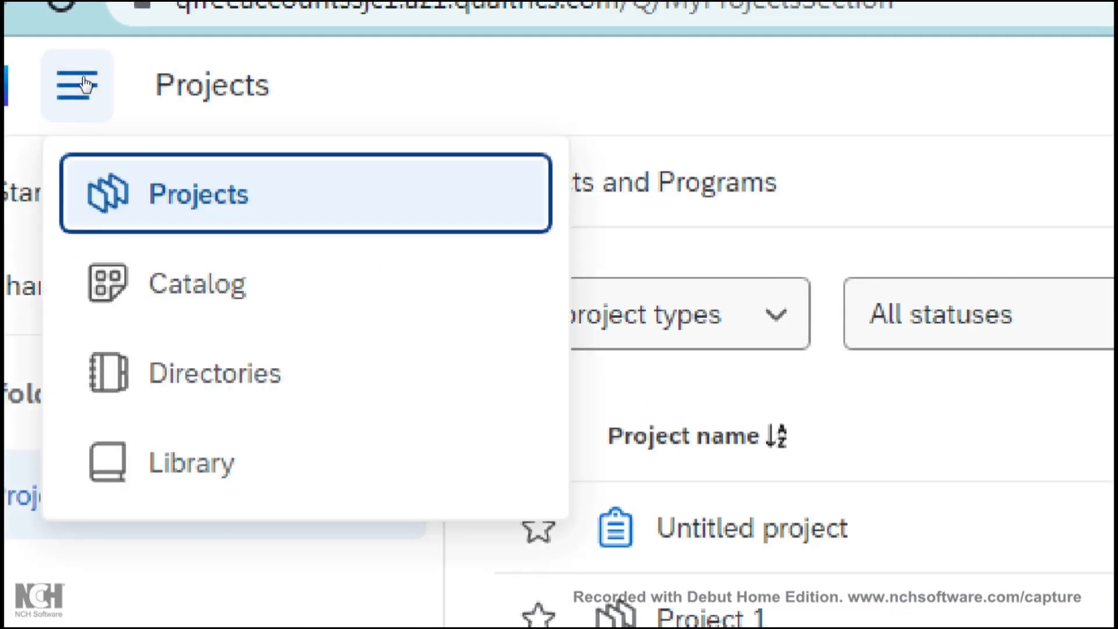
{"action": "key", "text": "Up"}
{"action": "key", "text": "Up"}
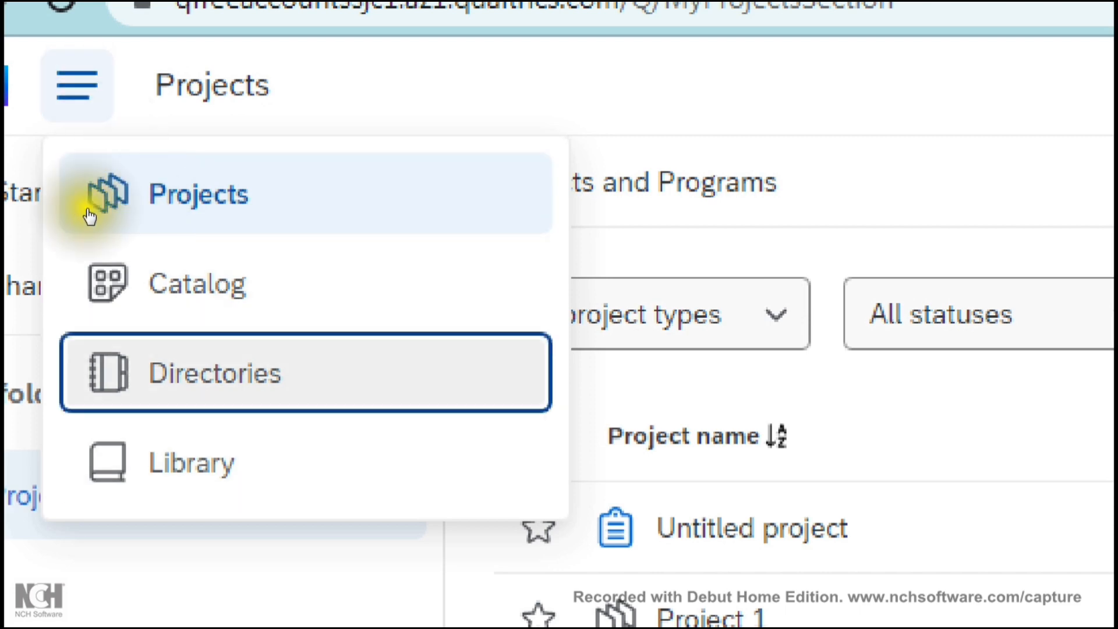
{"action": "key", "text": "Up"}
{"action": "key", "text": "Up"}
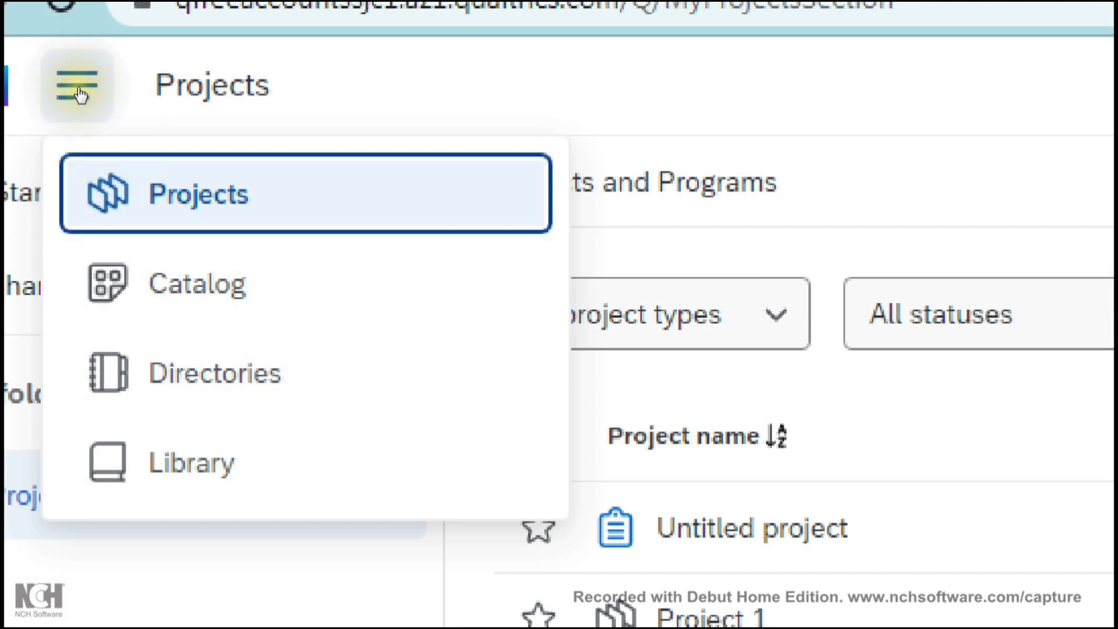
{"action": "left_click", "coordinate": [79, 92]}
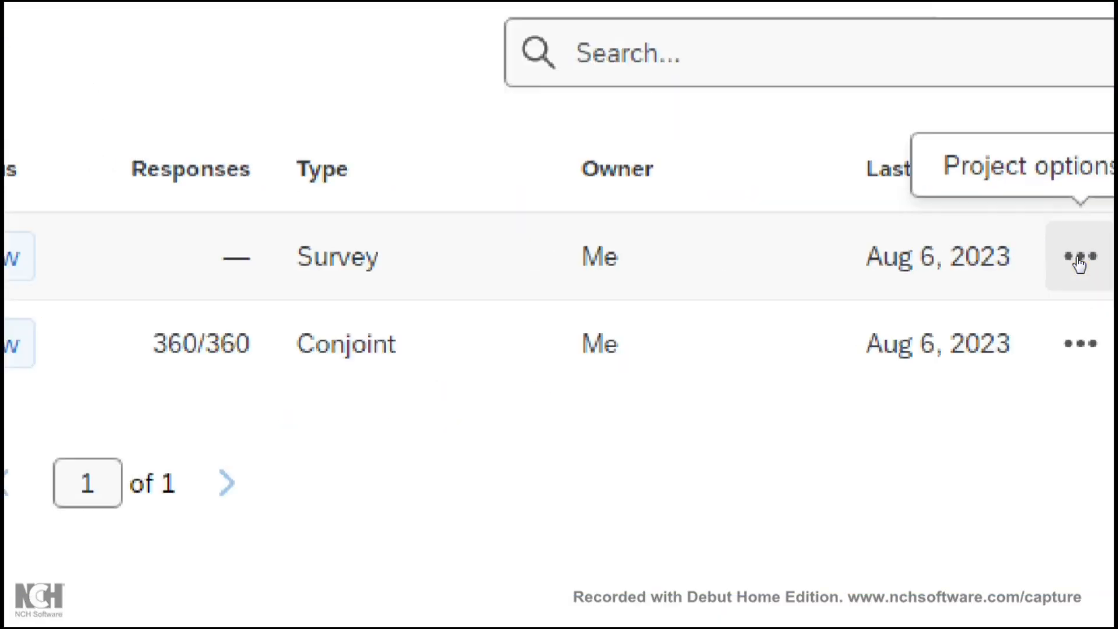
Step: Examine the project options available for the Untitled project survey
{"action": "left_click", "coordinate": [1078, 261]}
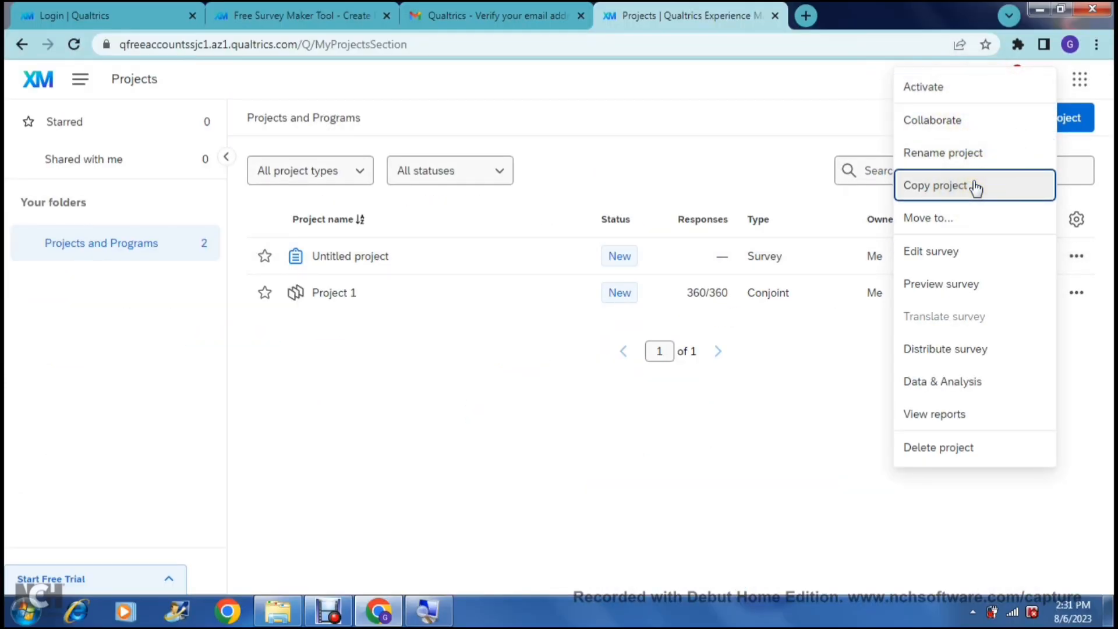
{"action": "left_click", "coordinate": [1076, 262]}
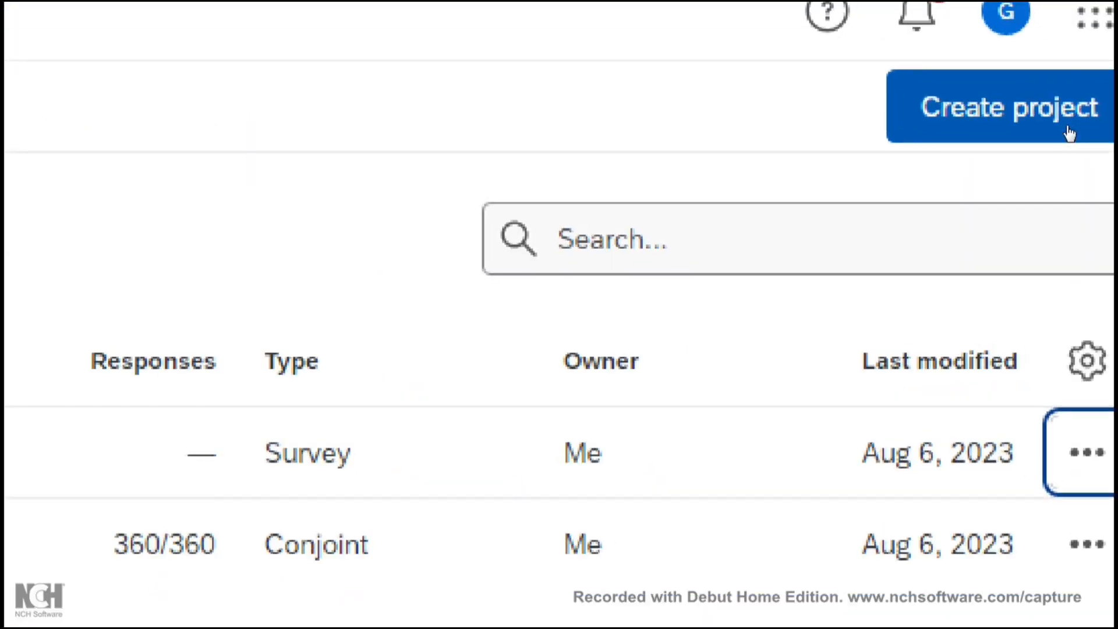
Step: Start creating a project and browse the catalog's filter categories and sample projects
{"action": "left_click", "coordinate": [1070, 133]}
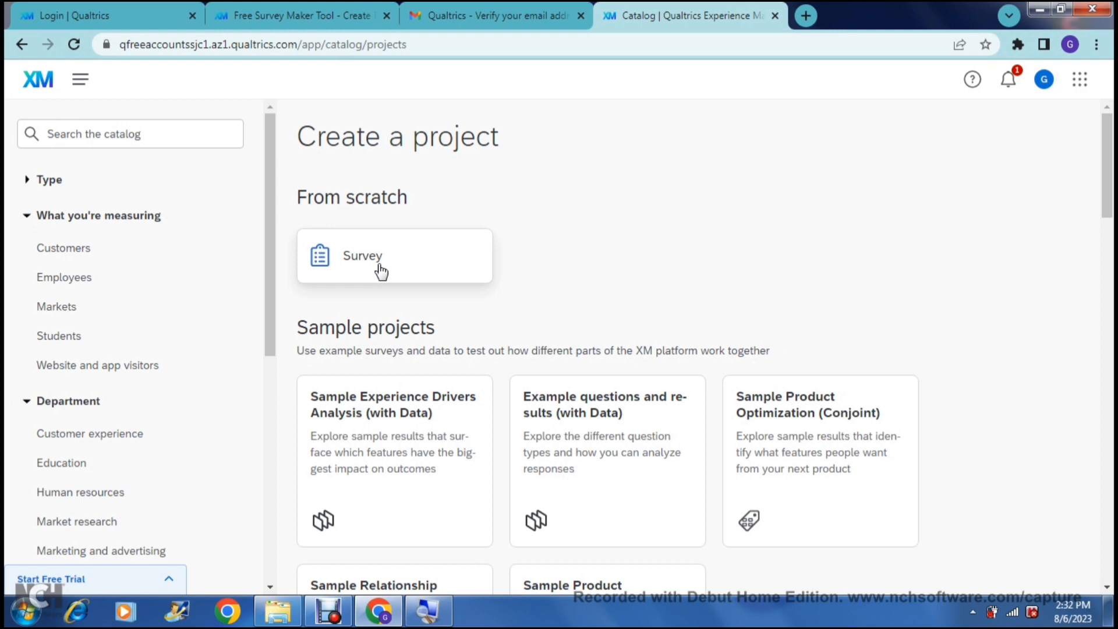
{"action": "left_click", "coordinate": [271, 224]}
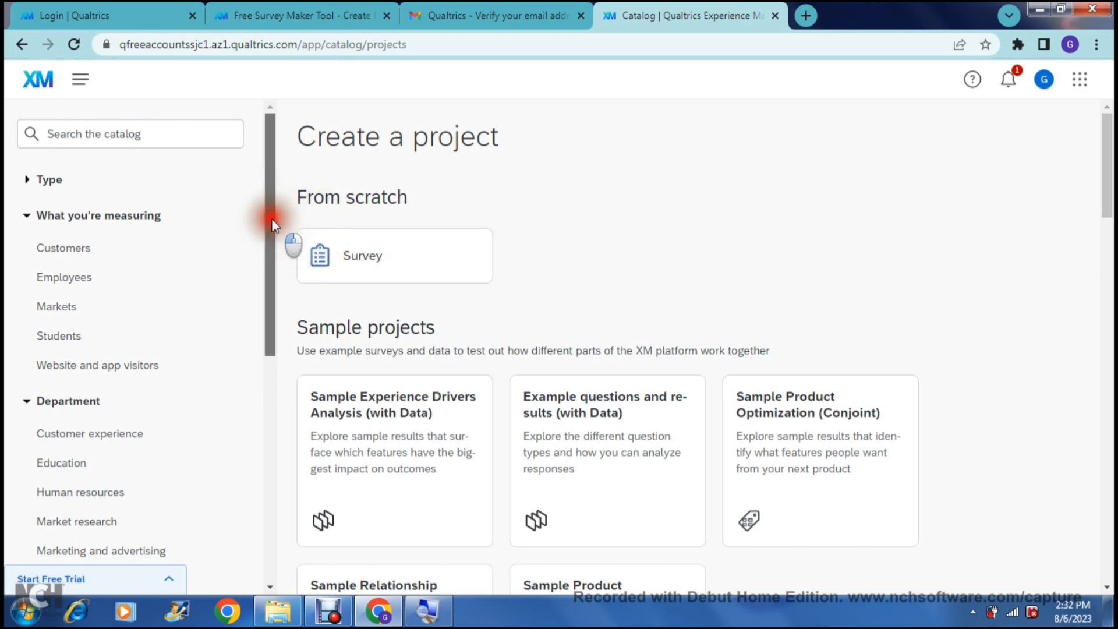
{"action": "left_click_drag", "start_coordinate": [272, 224], "coordinate": [245, 429]}
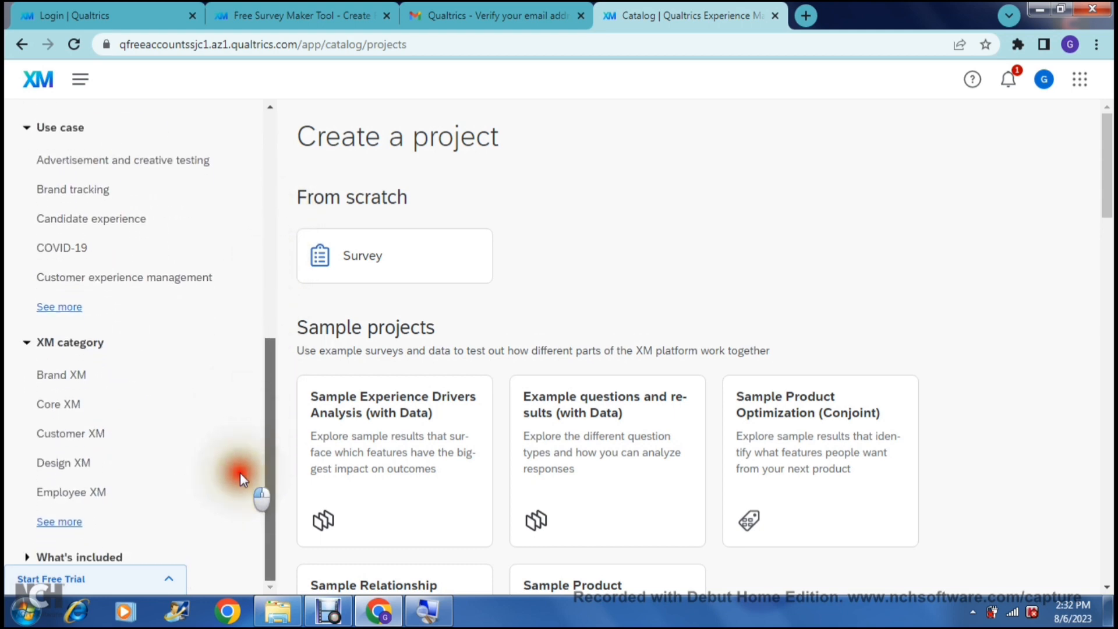
{"action": "scroll", "coordinate": [240, 473], "scroll_direction": "up", "scroll_amount": 10}
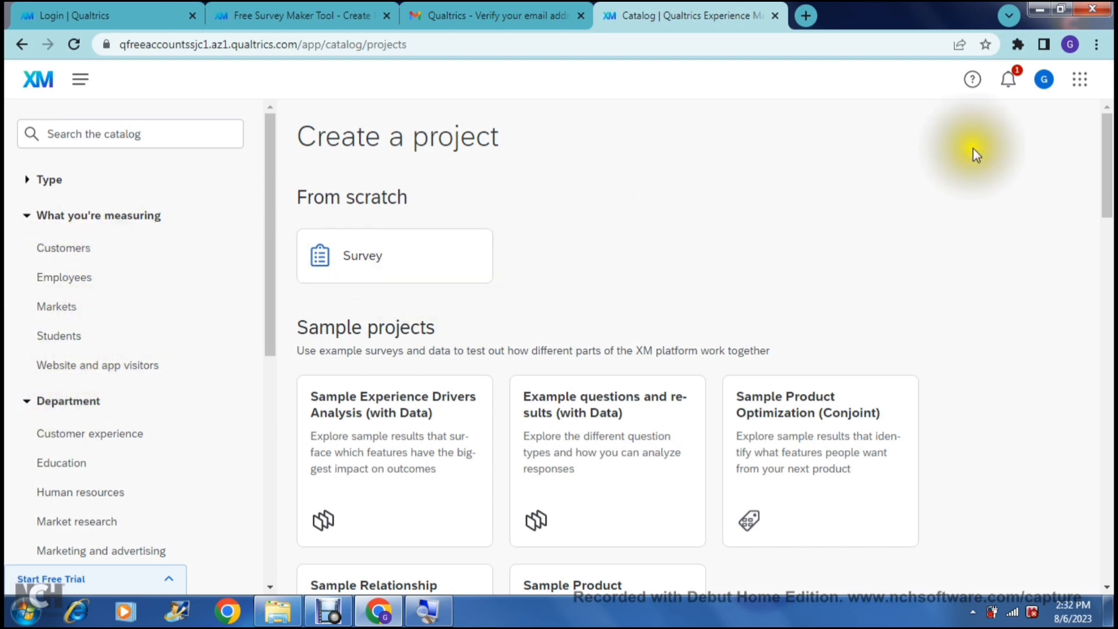
{"action": "left_click_drag", "start_coordinate": [1108, 176], "coordinate": [1109, 219]}
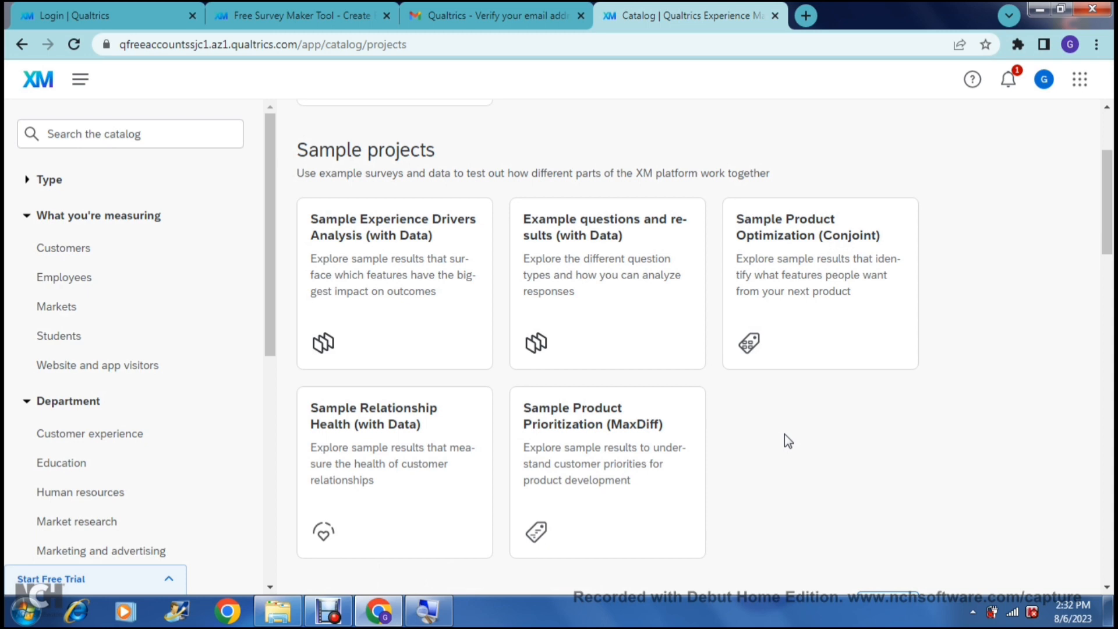
Step: Create a project named Project 2 from the Sample Experience Drivers Analysis (with Data) sample
{"action": "mouse_move", "coordinate": [444, 349]}
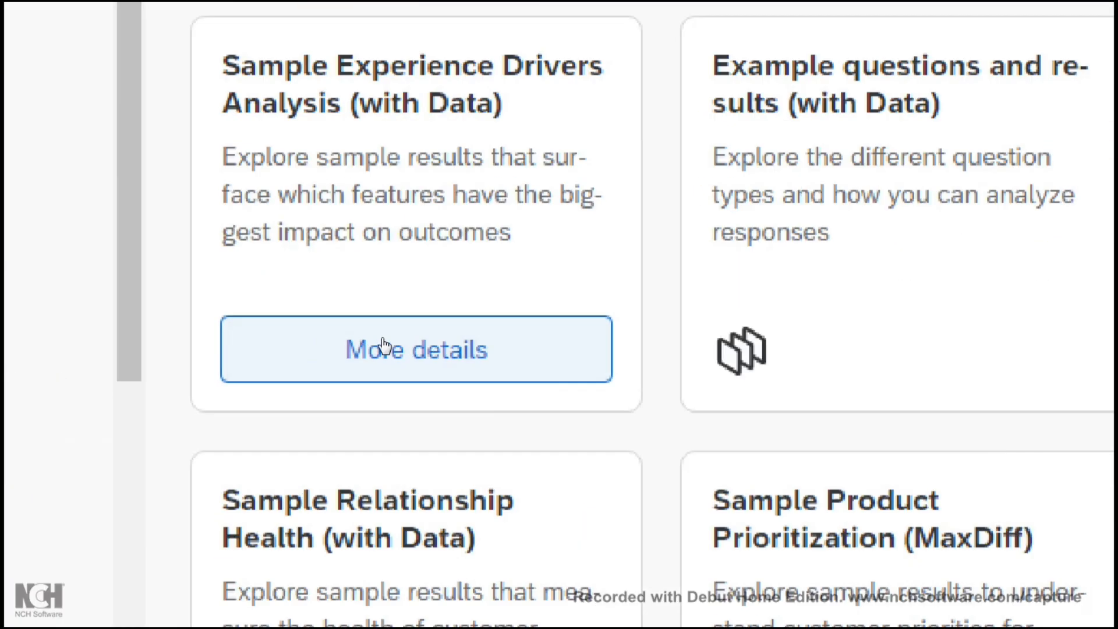
{"action": "left_click", "coordinate": [384, 345]}
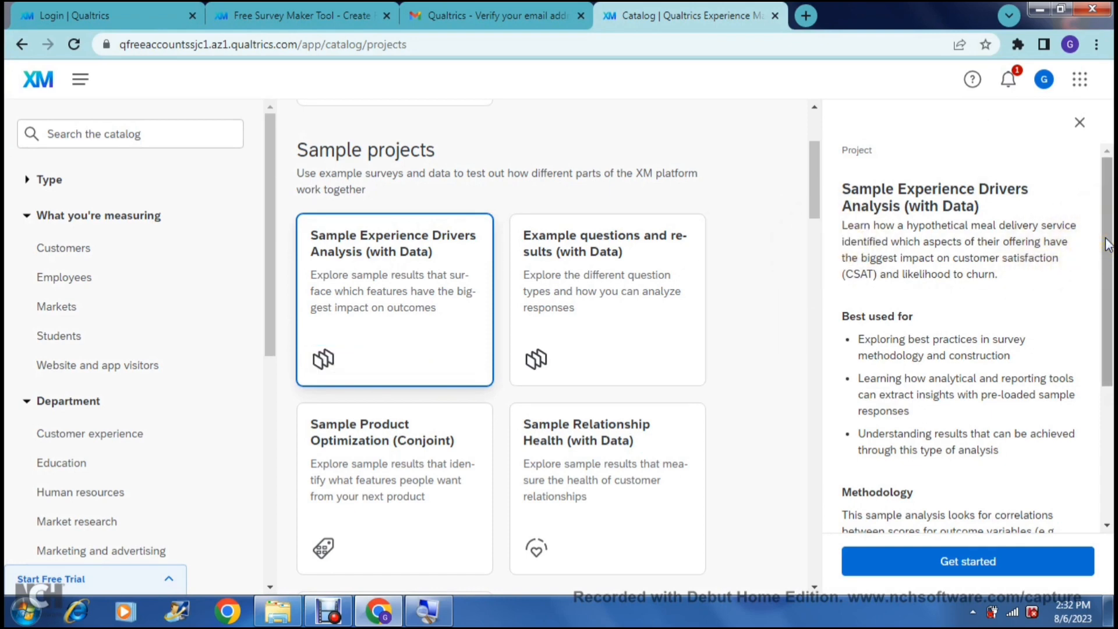
{"action": "mouse_move", "coordinate": [1108, 244]}
{"action": "left_mouse_down"}
{"action": "mouse_move", "coordinate": [1108, 400]}
{"action": "mouse_move", "coordinate": [1095, 233]}
{"action": "left_mouse_up"}
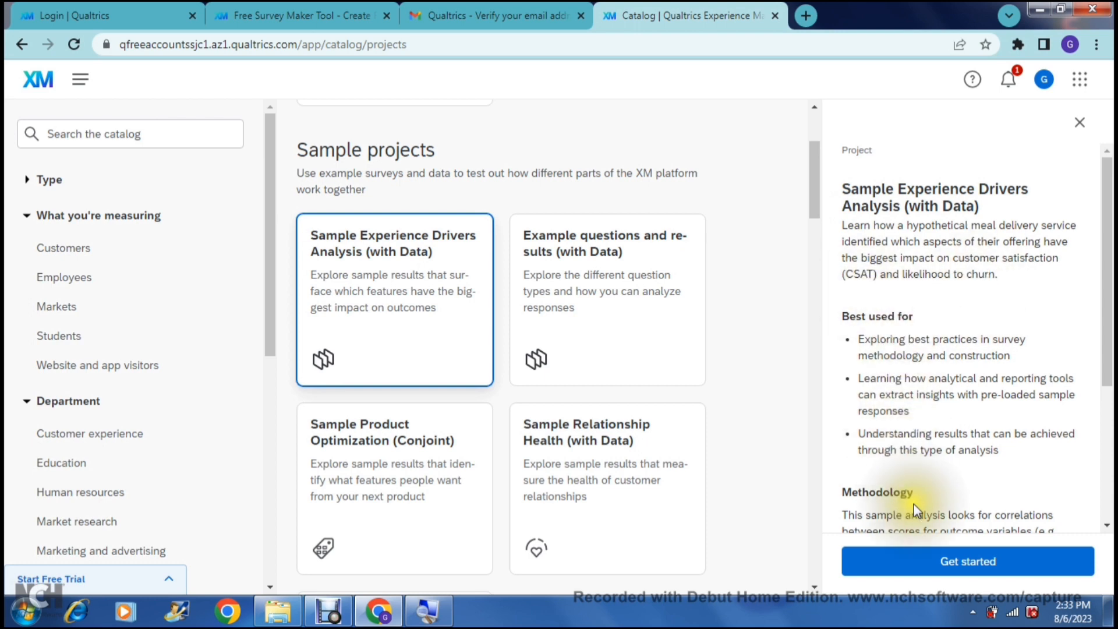
{"action": "left_click", "coordinate": [913, 555]}
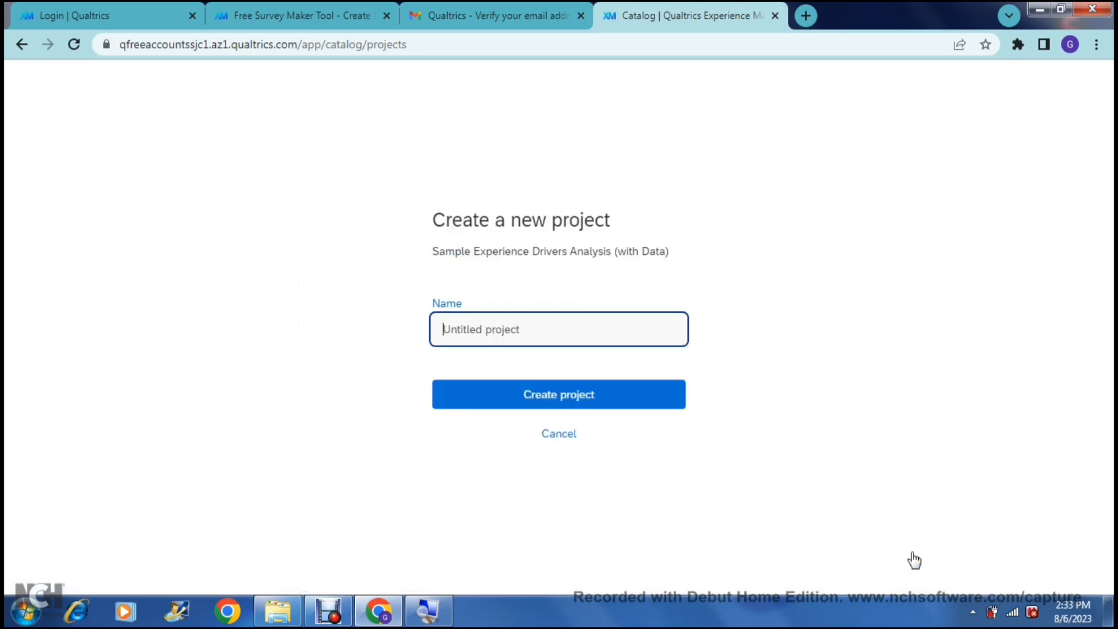
{"action": "left_click", "coordinate": [556, 329]}
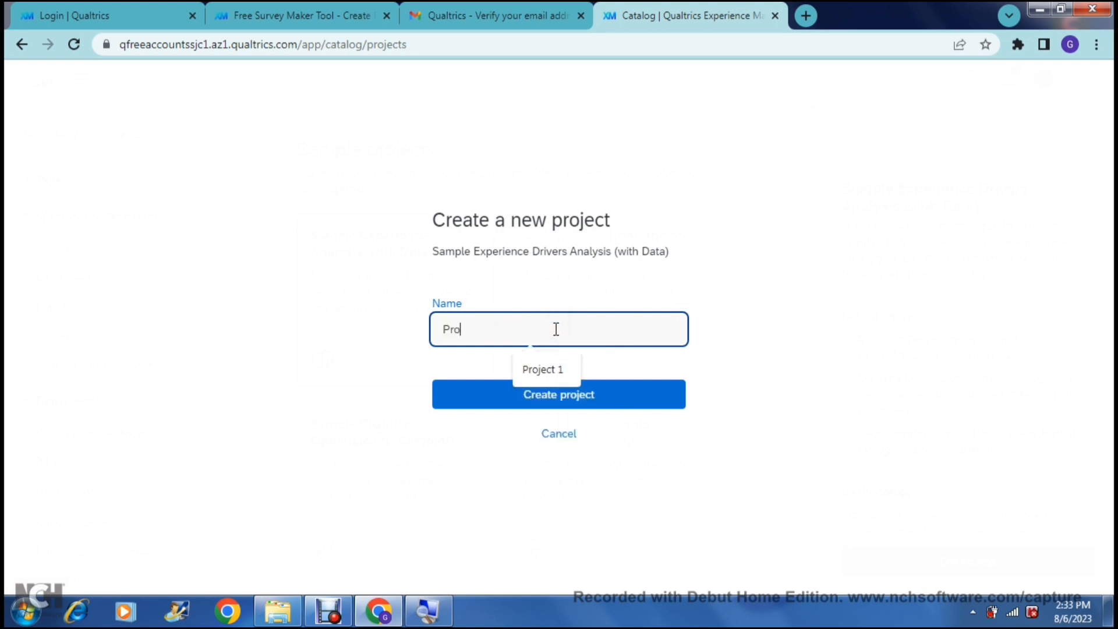
{"action": "type", "text": "Project 2"}
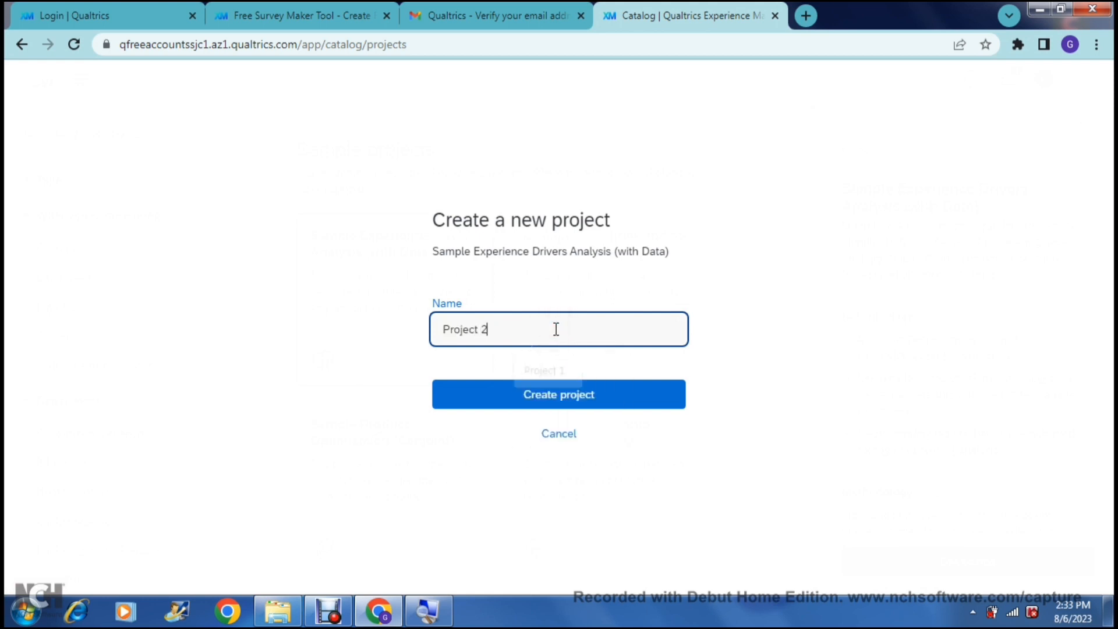
{"action": "left_click", "coordinate": [546, 396]}
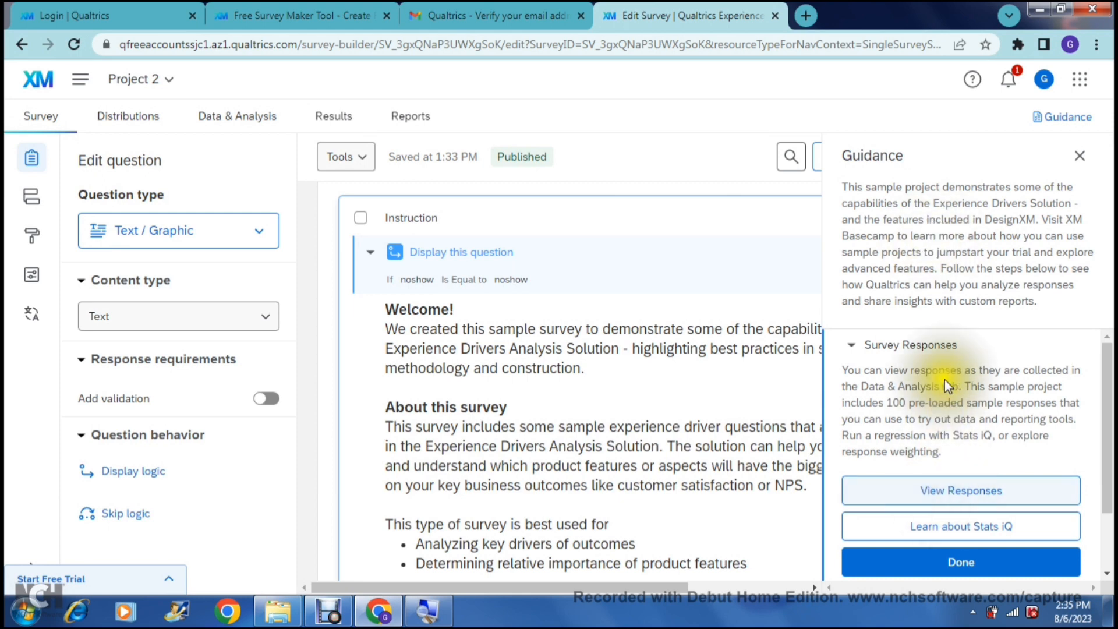
Step: Dismiss the sample project's guidance and review the survey content down to the Eligibility block's introduction
{"action": "left_click_drag", "start_coordinate": [1107, 418], "coordinate": [1103, 368]}
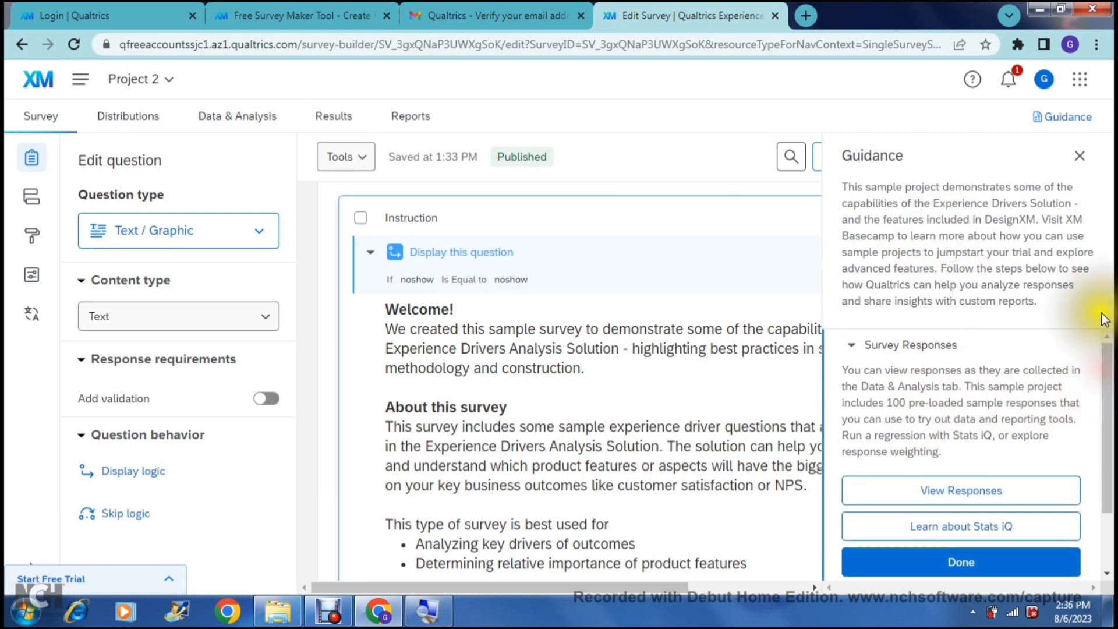
{"action": "left_click", "coordinate": [1079, 155]}
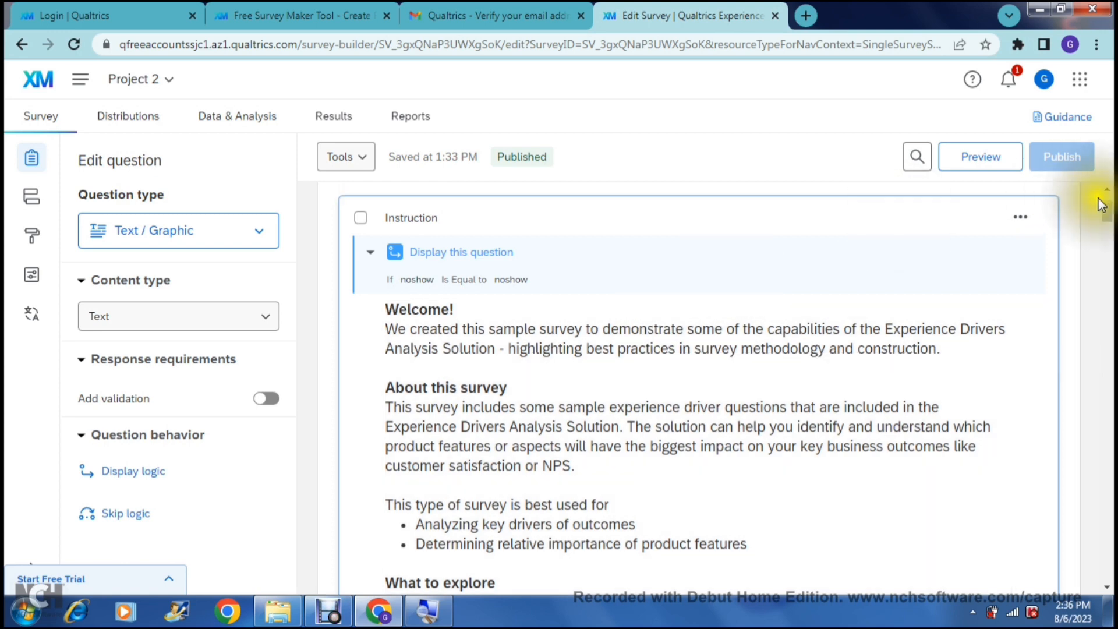
{"action": "left_click_drag", "start_coordinate": [1107, 216], "coordinate": [1112, 357]}
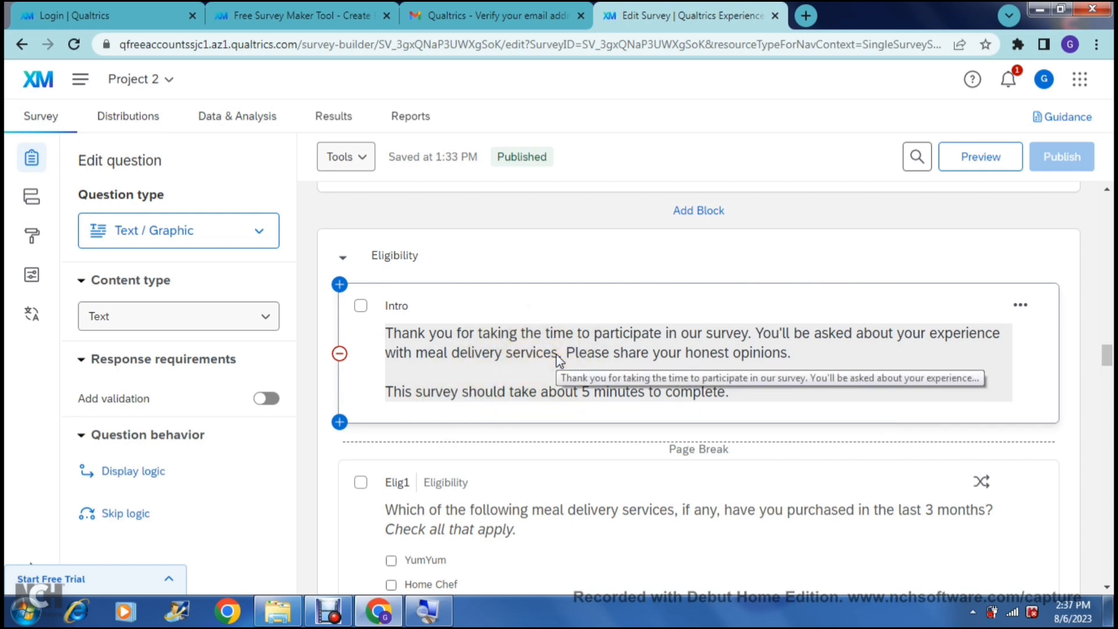
Step: Rename the Eligibility block of the survey to Intro
{"action": "left_click", "coordinate": [423, 272]}
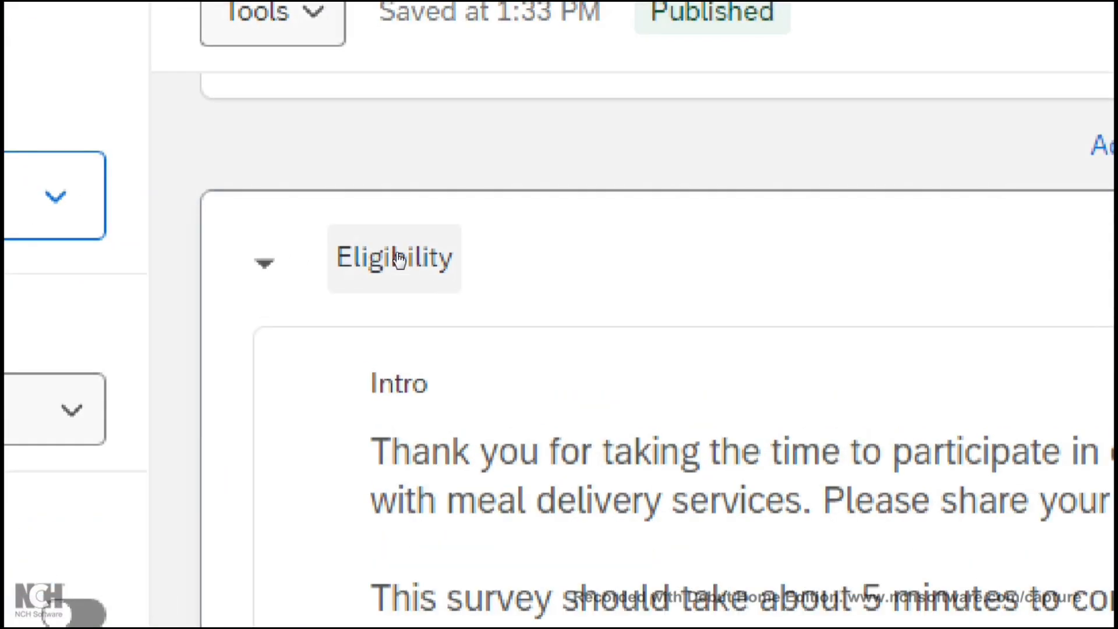
{"action": "left_click", "coordinate": [399, 259]}
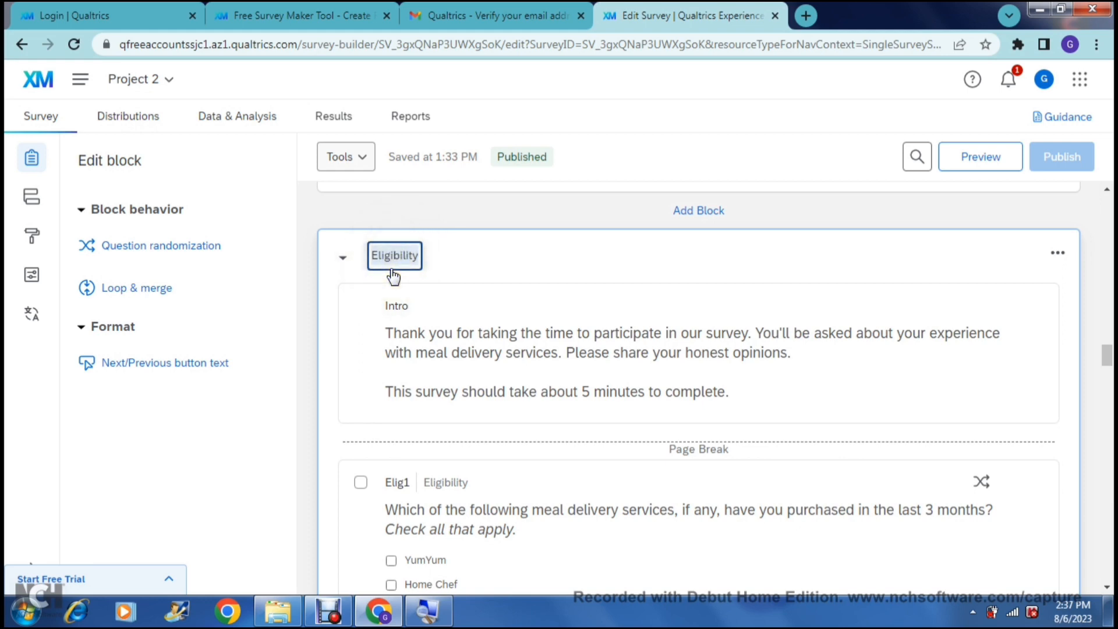
{"action": "key", "text": "BackSpace"}
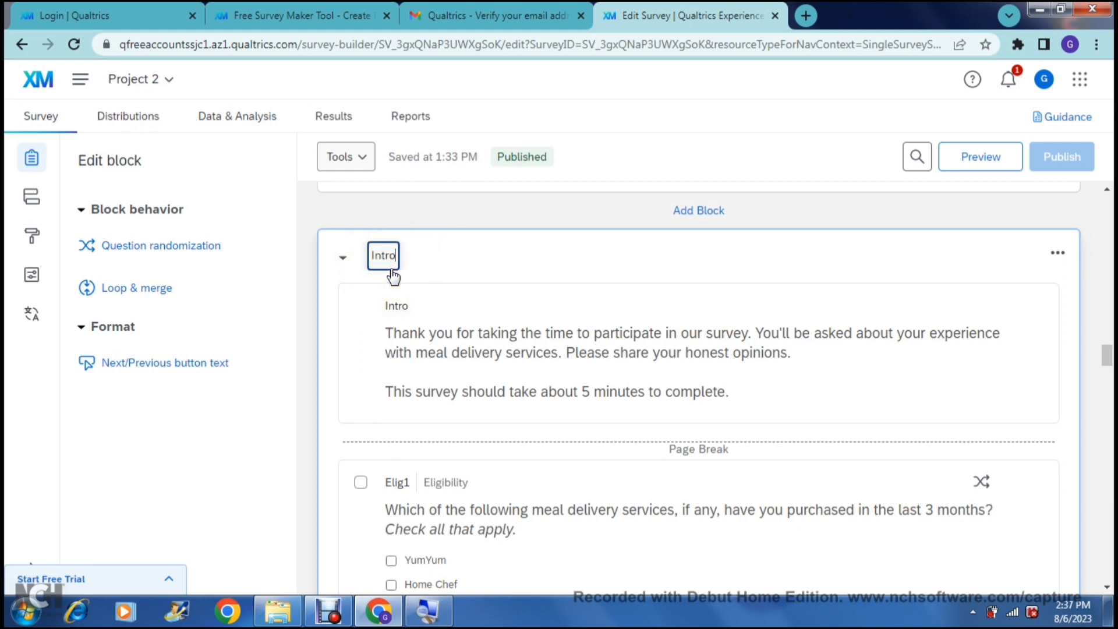
{"action": "left_click", "coordinate": [442, 251]}
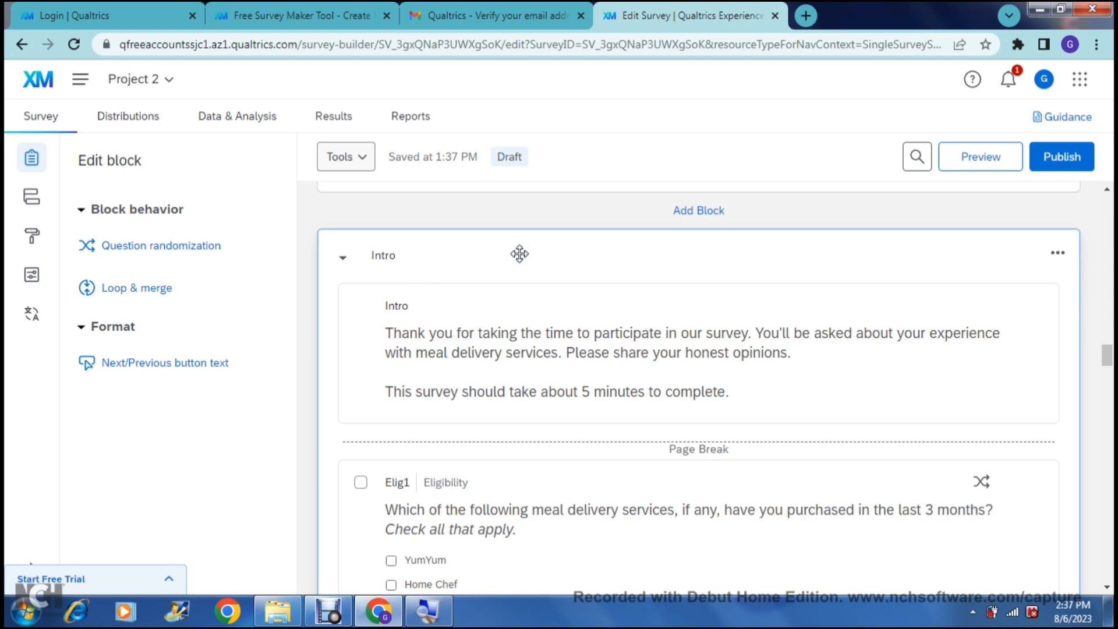
{"action": "left_click", "coordinate": [555, 255]}
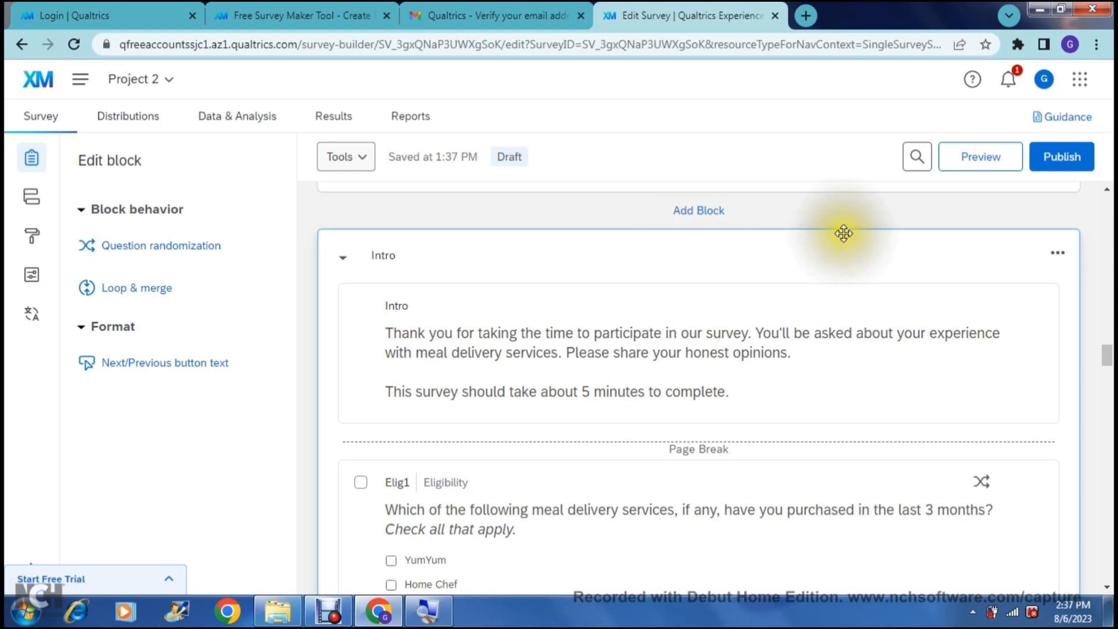
Step: Examine all the actions available for the Intro block, from adding a block below to copying questions to the library
{"action": "left_click", "coordinate": [1058, 255]}
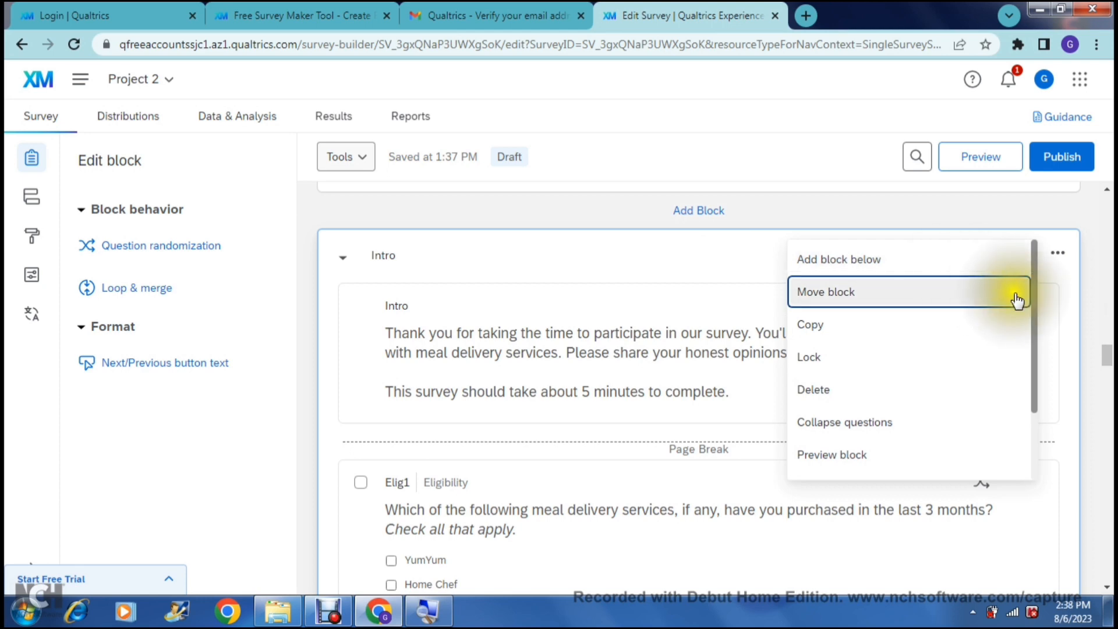
{"action": "left_click_drag", "start_coordinate": [1032, 300], "coordinate": [1035, 395]}
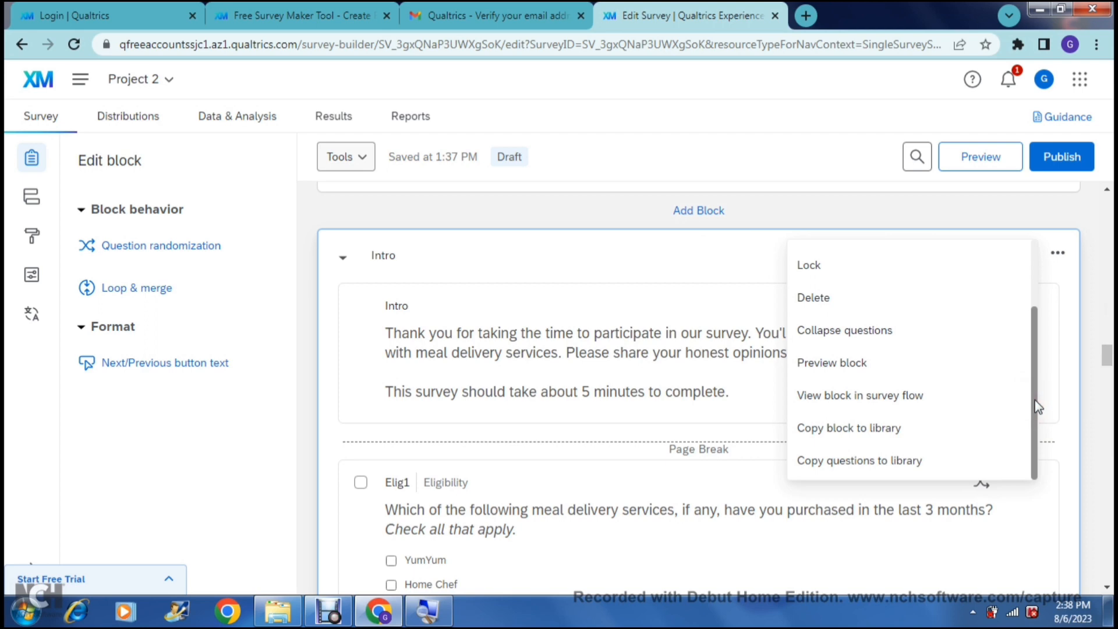
{"action": "left_click", "coordinate": [1066, 277]}
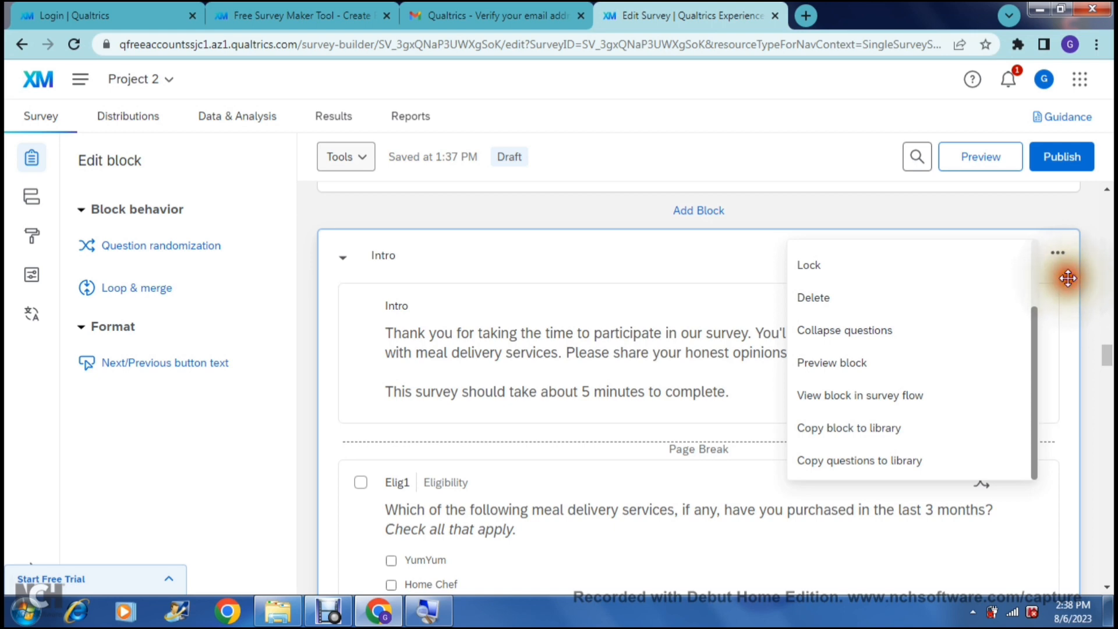
{"action": "left_click", "coordinate": [818, 258]}
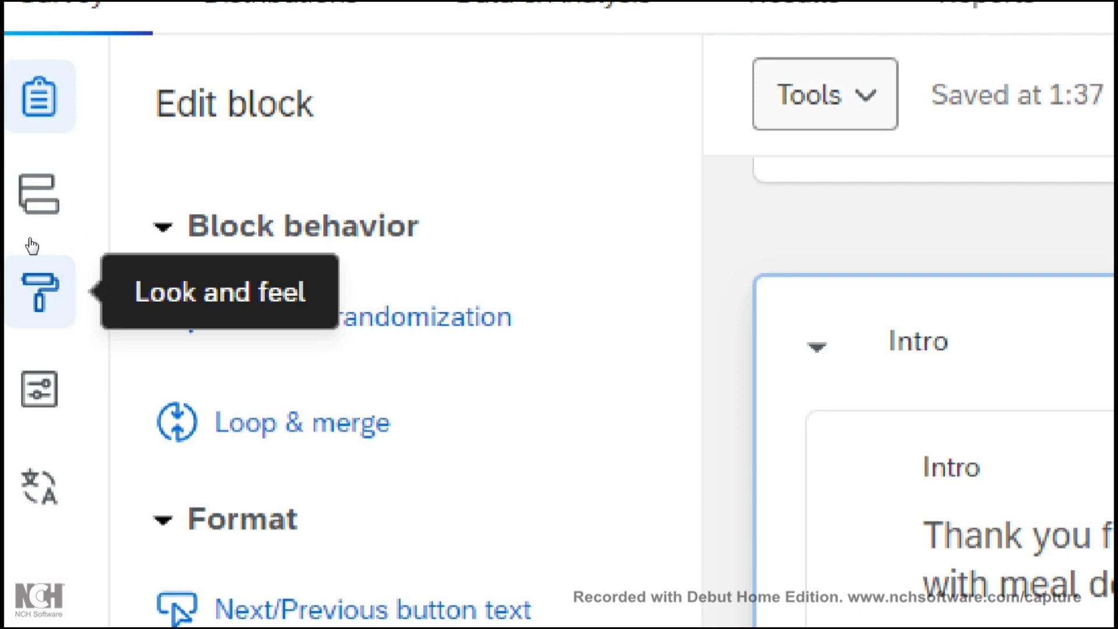
Step: Open the survey's look and feel settings and select the dark cherry blossom dynamic theme below Mountain Valleys
{"action": "left_click", "coordinate": [40, 312]}
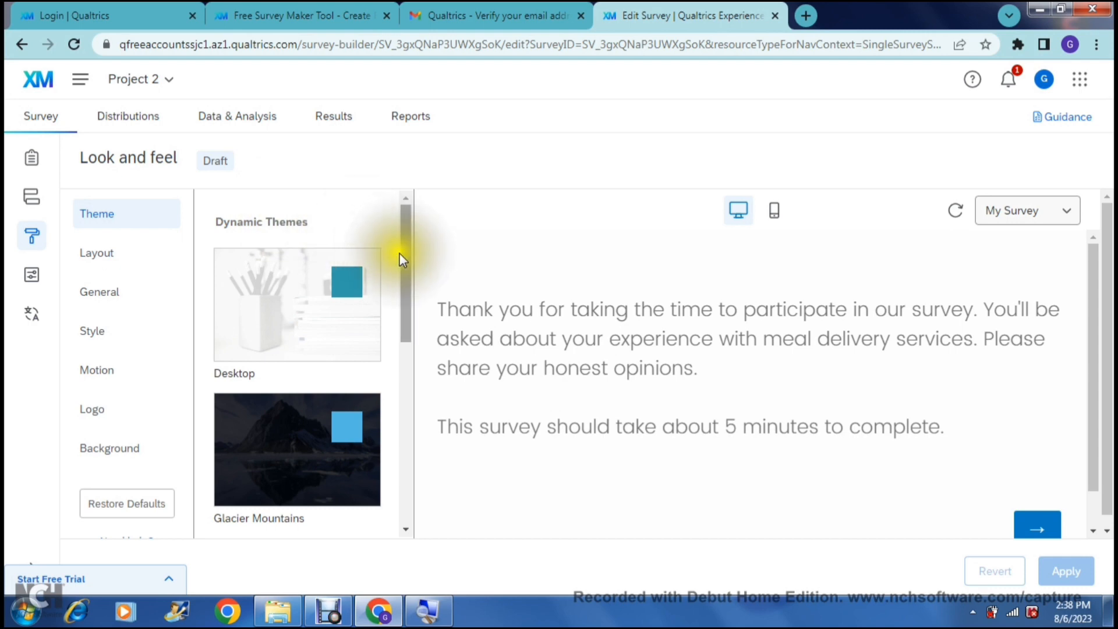
{"action": "left_click_drag", "start_coordinate": [399, 254], "coordinate": [400, 355]}
{"action": "left_click", "coordinate": [304, 453]}
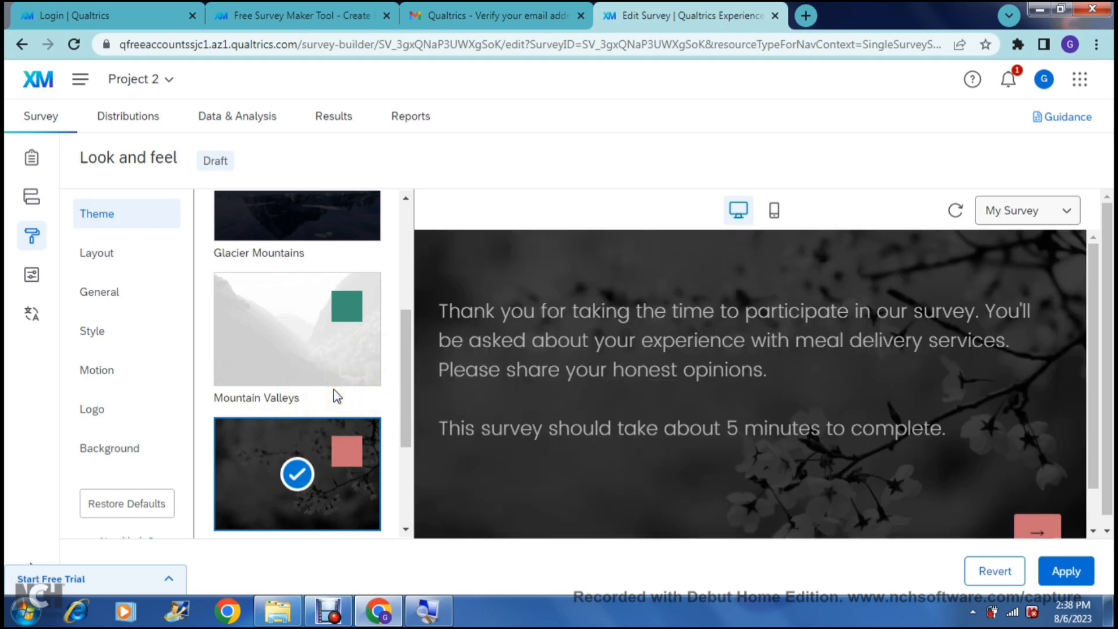
Step: Decline the offer to try the Simple layout and set the survey layout to Modern
{"action": "left_click", "coordinate": [144, 261]}
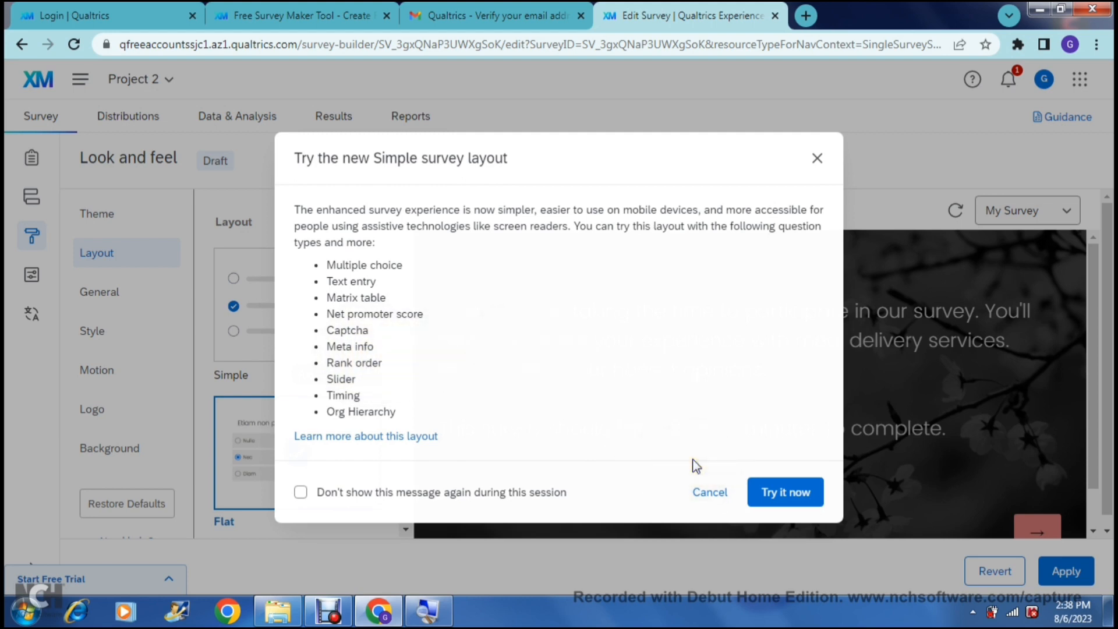
{"action": "left_click", "coordinate": [722, 495]}
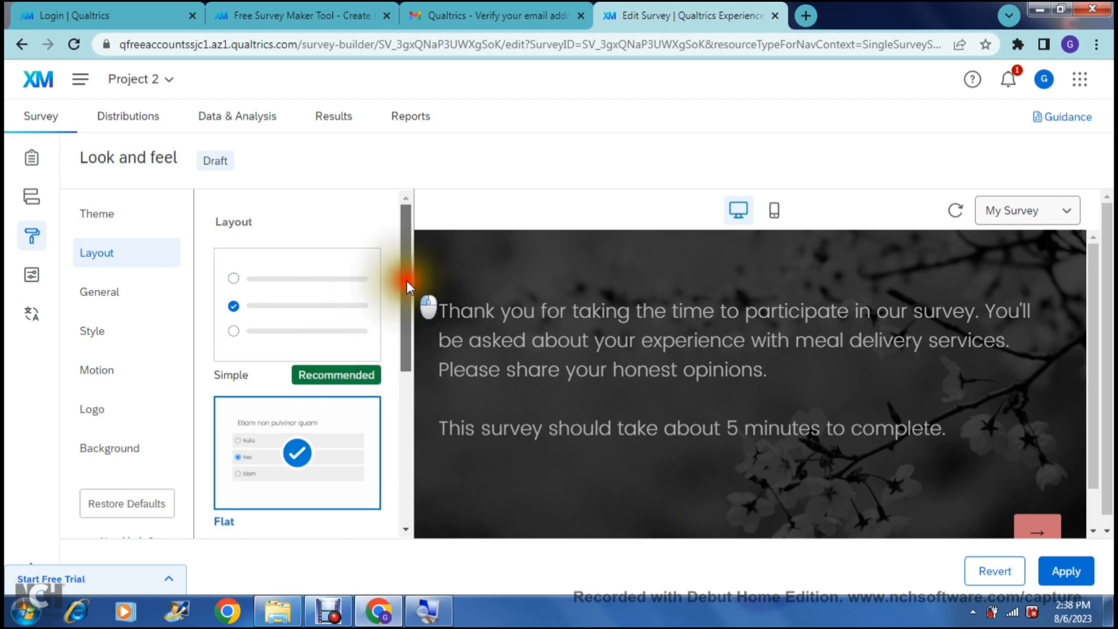
{"action": "left_click_drag", "start_coordinate": [407, 281], "coordinate": [406, 376]}
{"action": "left_click", "coordinate": [312, 404]}
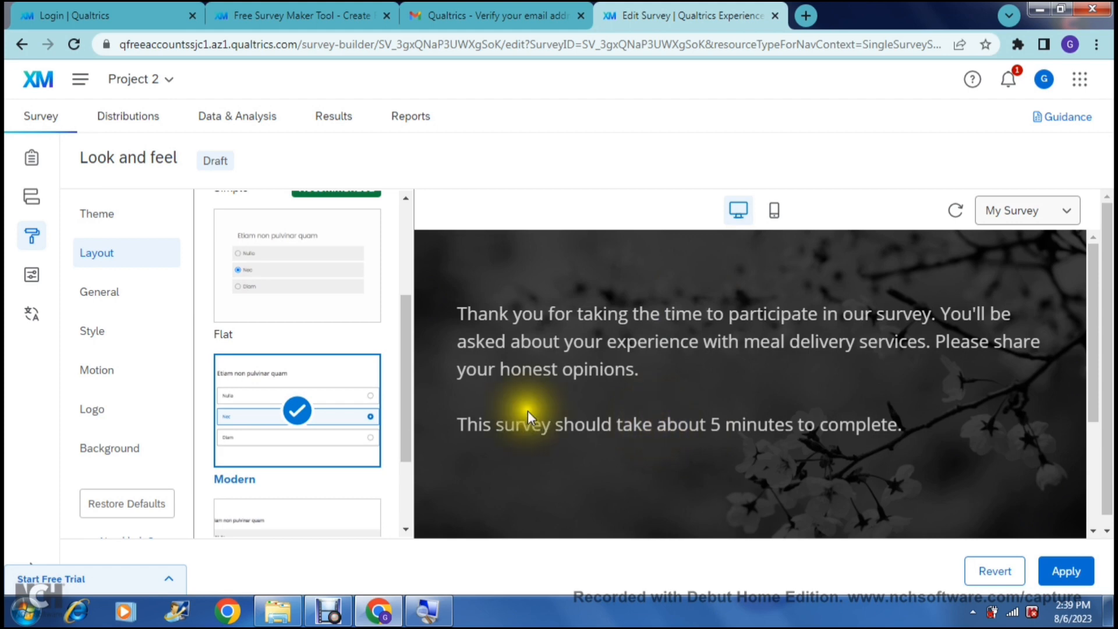
Step: Open the general look and feel settings and examine the library message options for the Next button text
{"action": "left_click", "coordinate": [100, 291]}
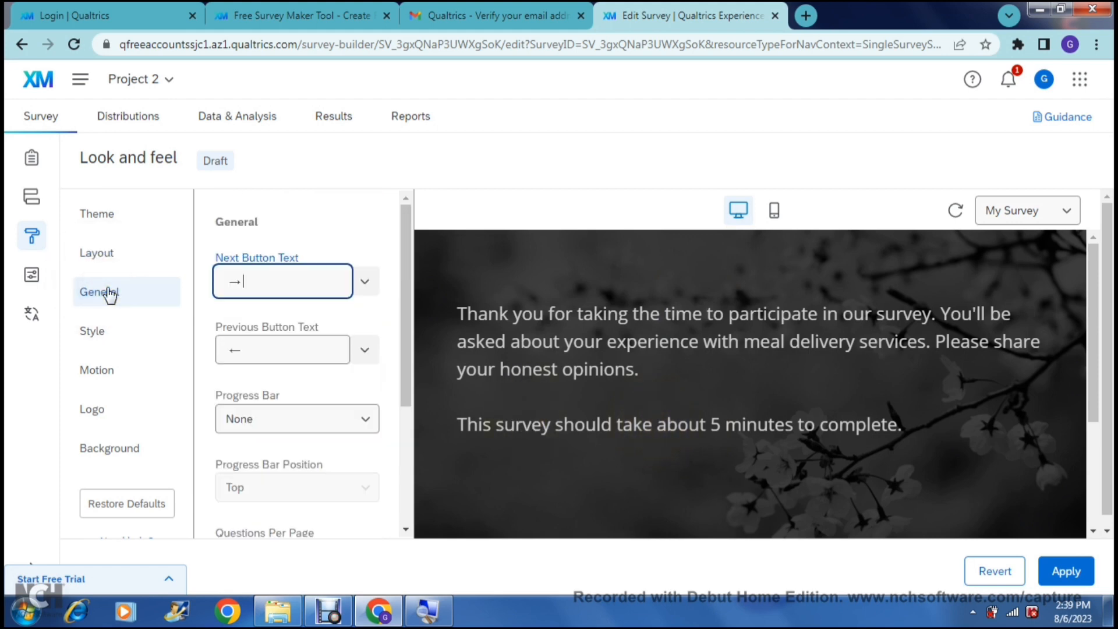
{"action": "left_click", "coordinate": [250, 288]}
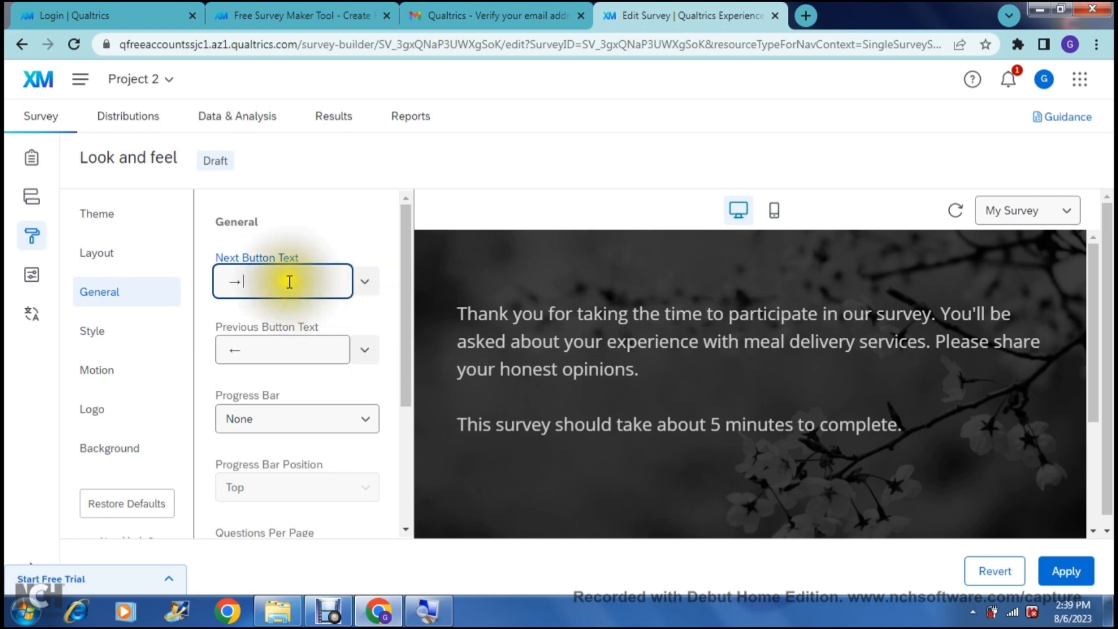
{"action": "left_click", "coordinate": [363, 284]}
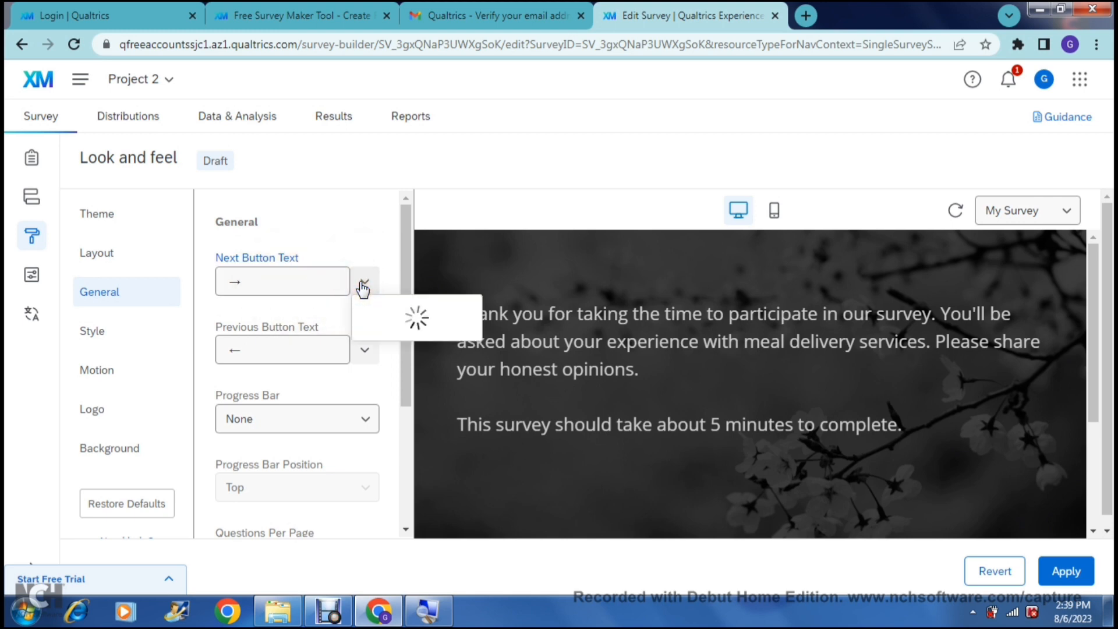
{"action": "left_click", "coordinate": [372, 312]}
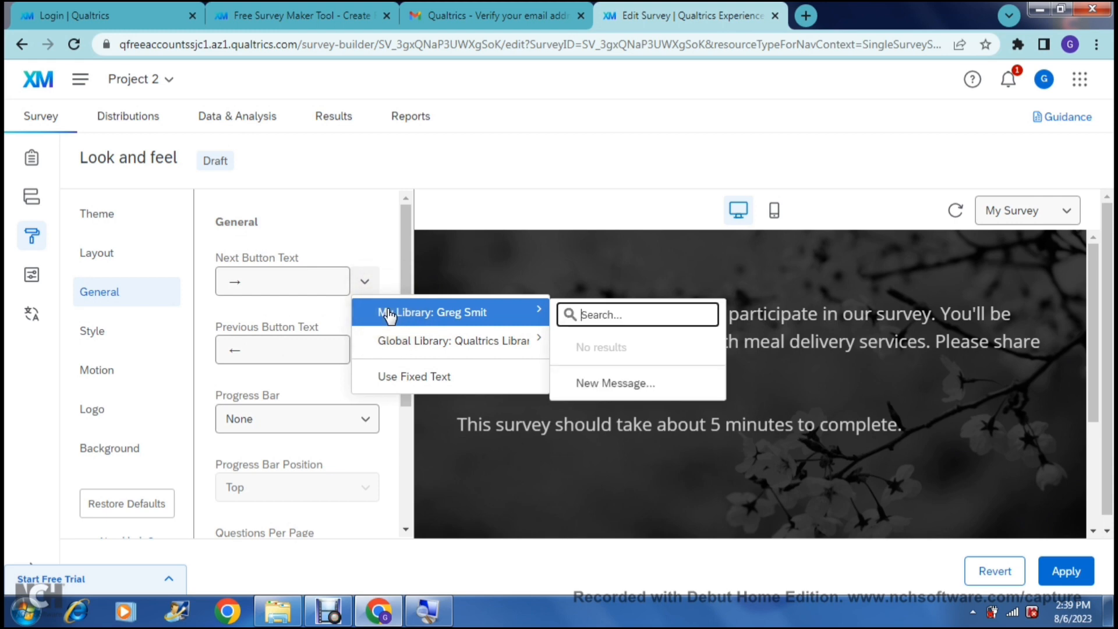
{"action": "left_click", "coordinate": [363, 285]}
{"action": "left_click", "coordinate": [324, 229]}
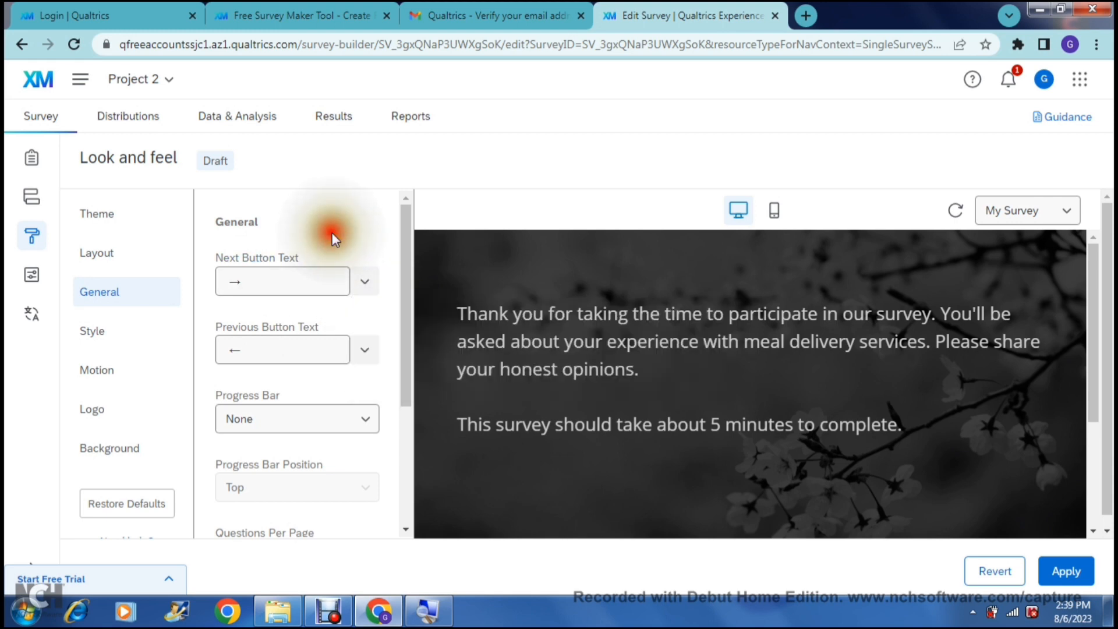
Step: Set the Next button text to Next and the Previous button text to Previous
{"action": "left_click", "coordinate": [301, 287]}
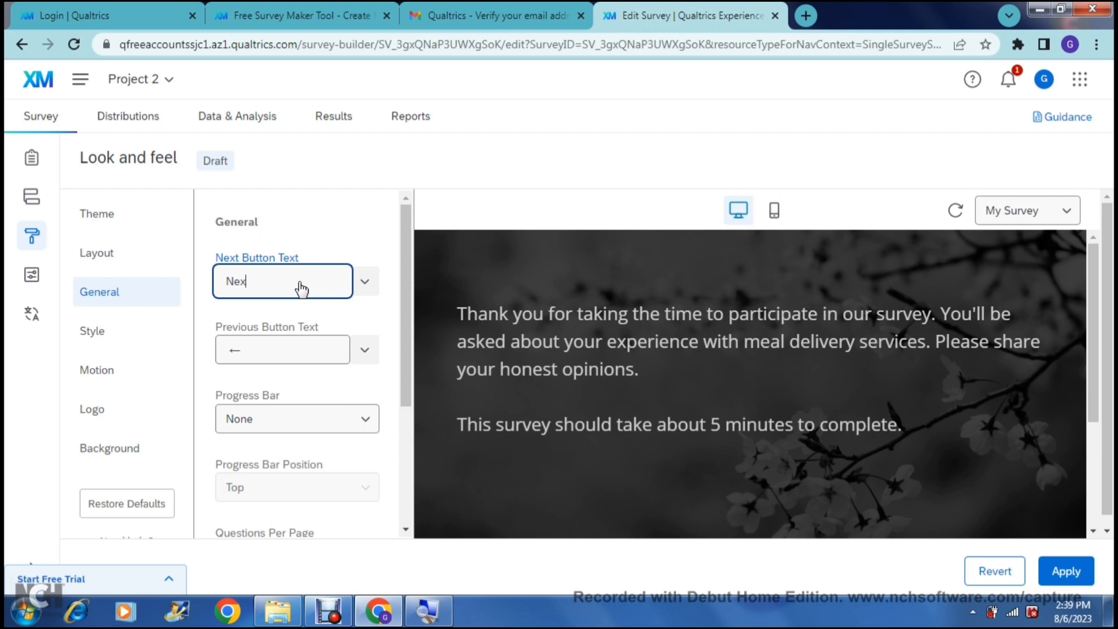
{"action": "left_click", "coordinate": [296, 349]}
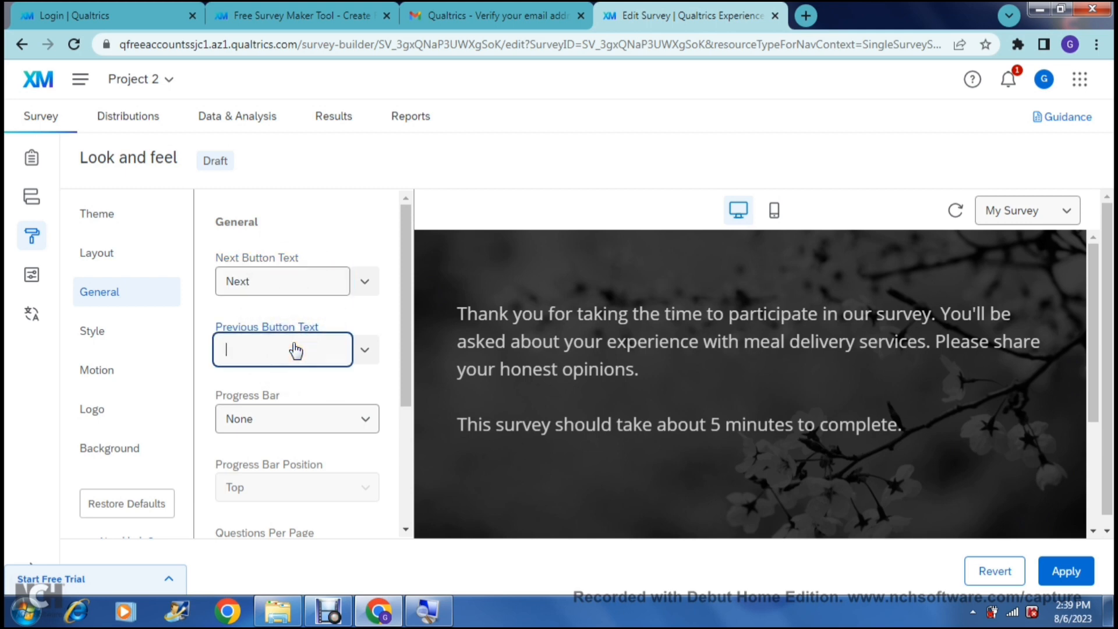
{"action": "type", "text": "Previous"}
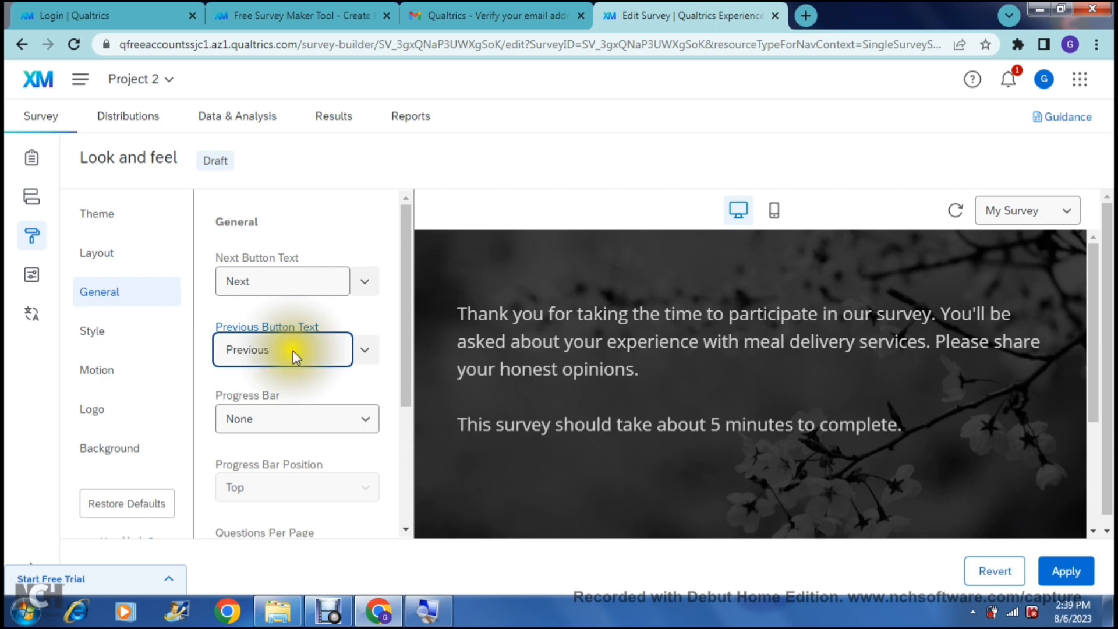
Step: Set the progress bar to Without Text, check the survey preview, and review the remaining general settings
{"action": "left_click", "coordinate": [363, 424]}
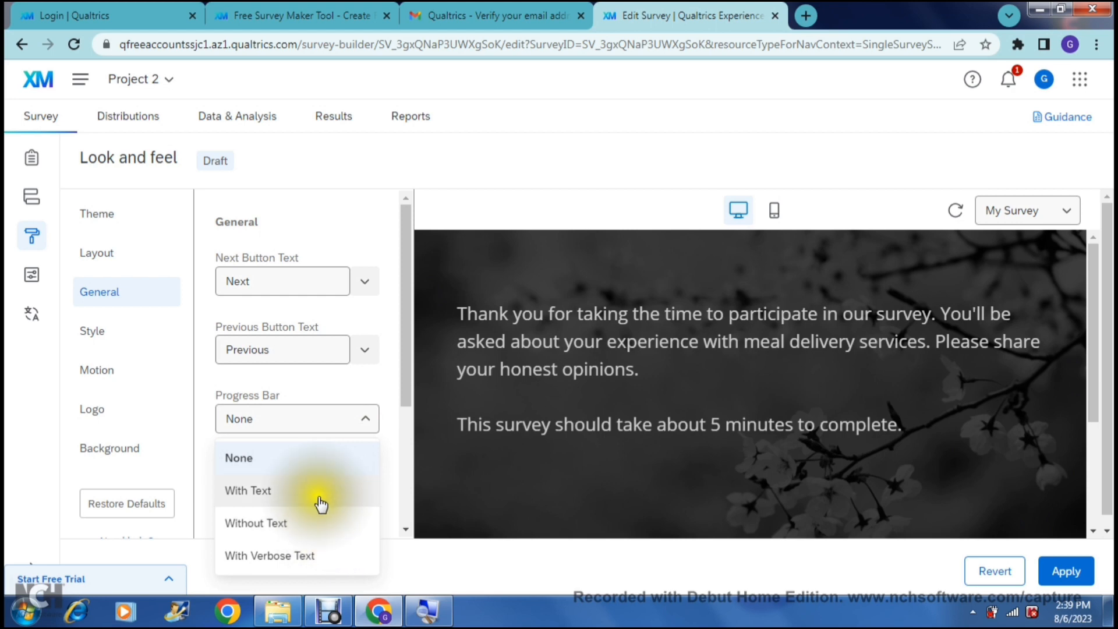
{"action": "left_click", "coordinate": [318, 522]}
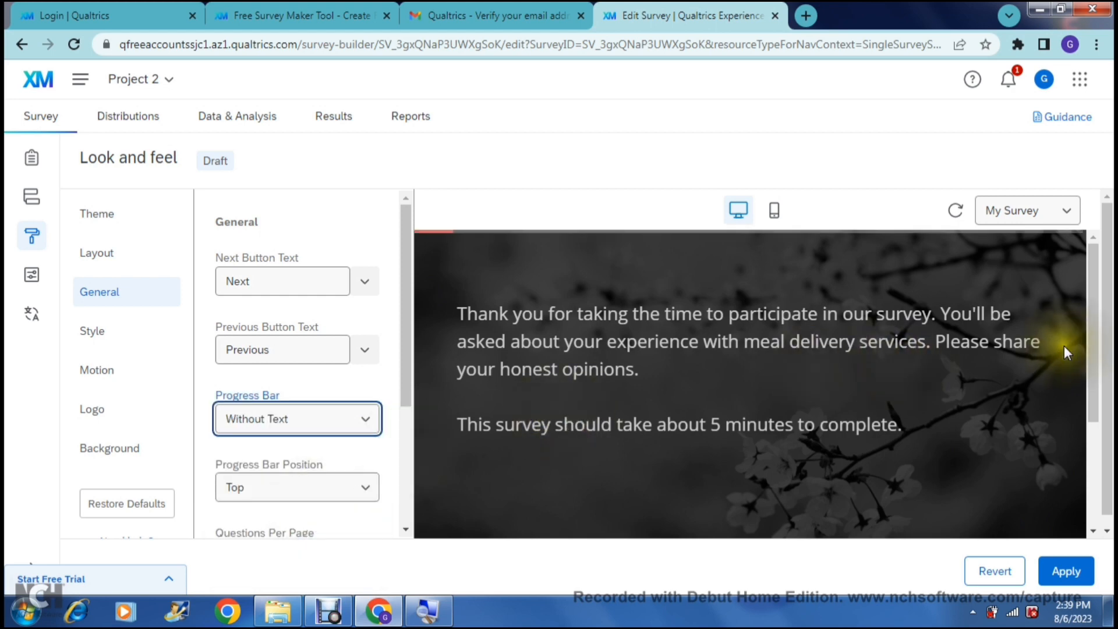
{"action": "left_click_drag", "start_coordinate": [1092, 345], "coordinate": [1093, 474]}
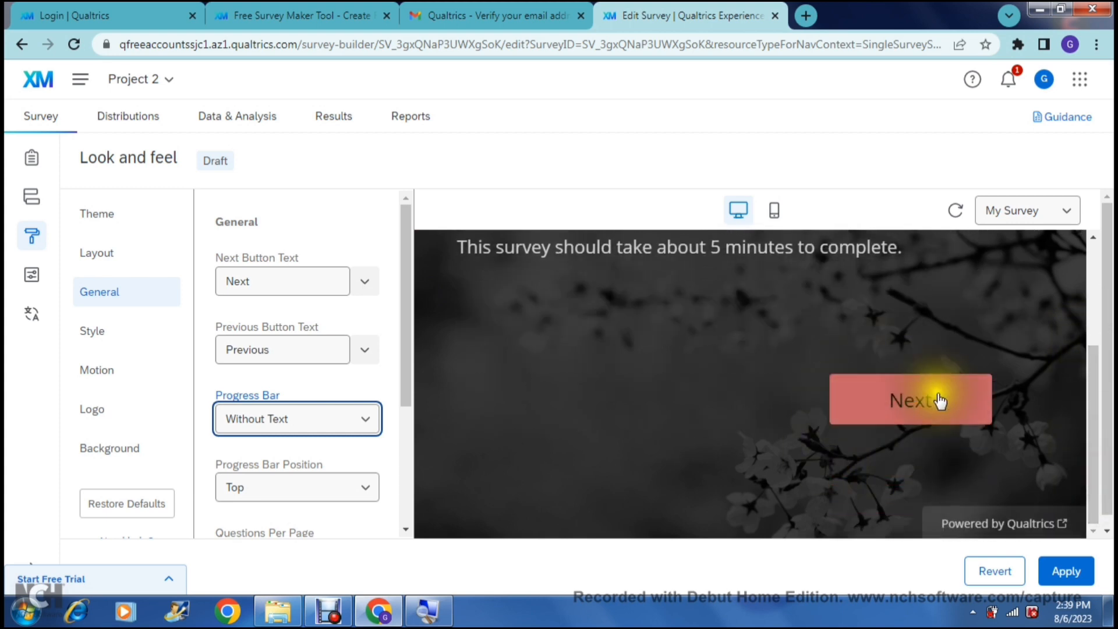
{"action": "left_click_drag", "start_coordinate": [408, 331], "coordinate": [402, 448]}
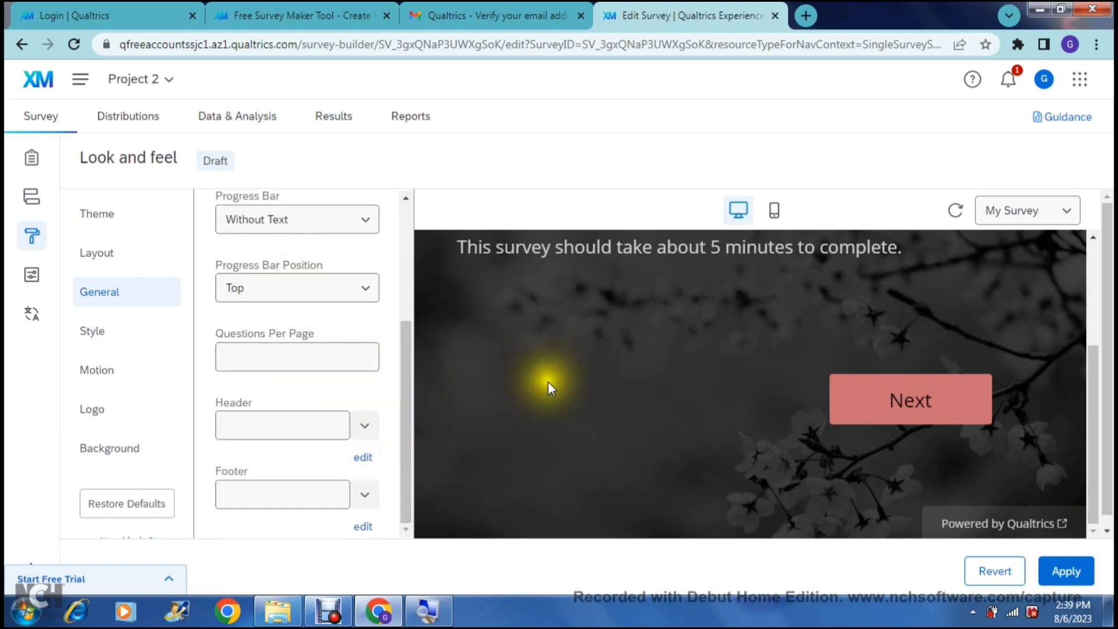
{"action": "left_click_drag", "start_coordinate": [1089, 397], "coordinate": [1067, 254]}
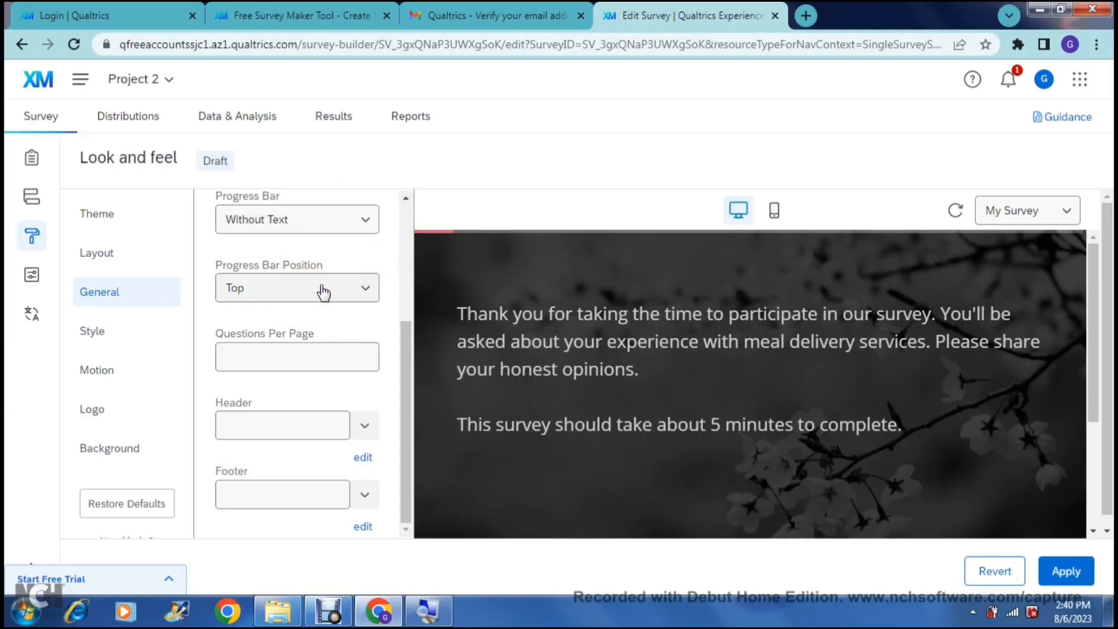
{"action": "left_click", "coordinate": [342, 356]}
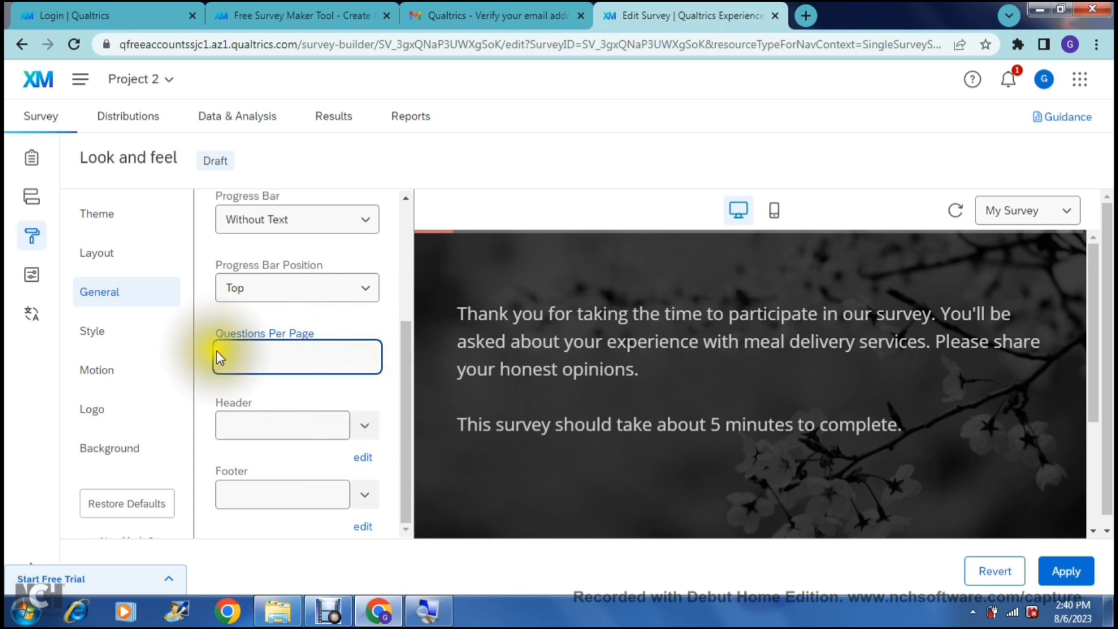
Step: Set the survey style's primary color to bright red #FF000D and look through the available fonts
{"action": "left_click", "coordinate": [145, 339]}
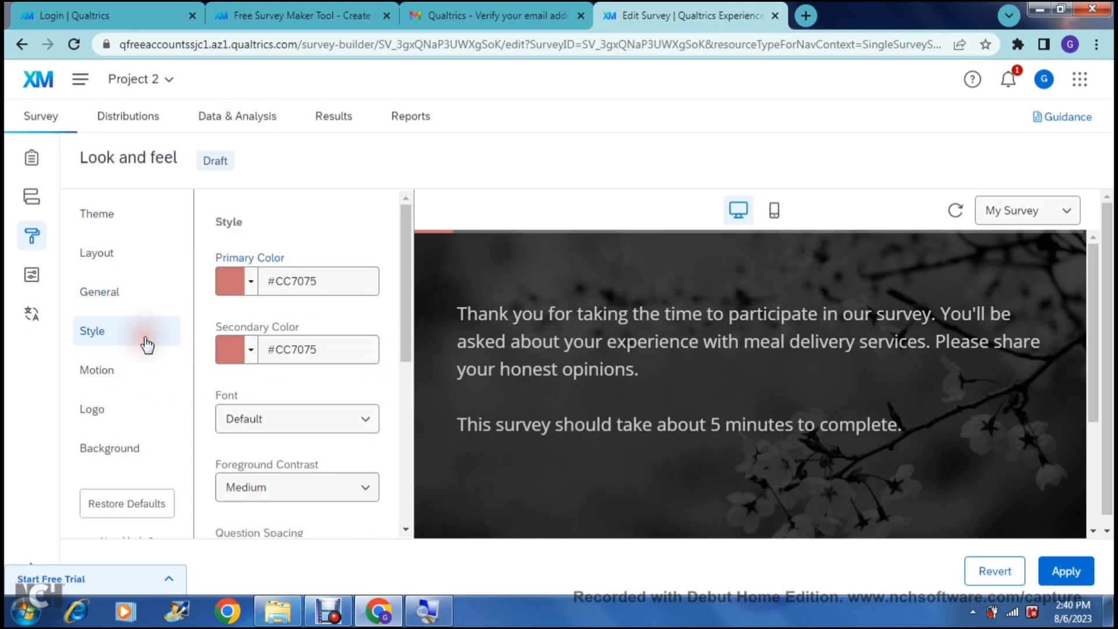
{"action": "left_click", "coordinate": [253, 285]}
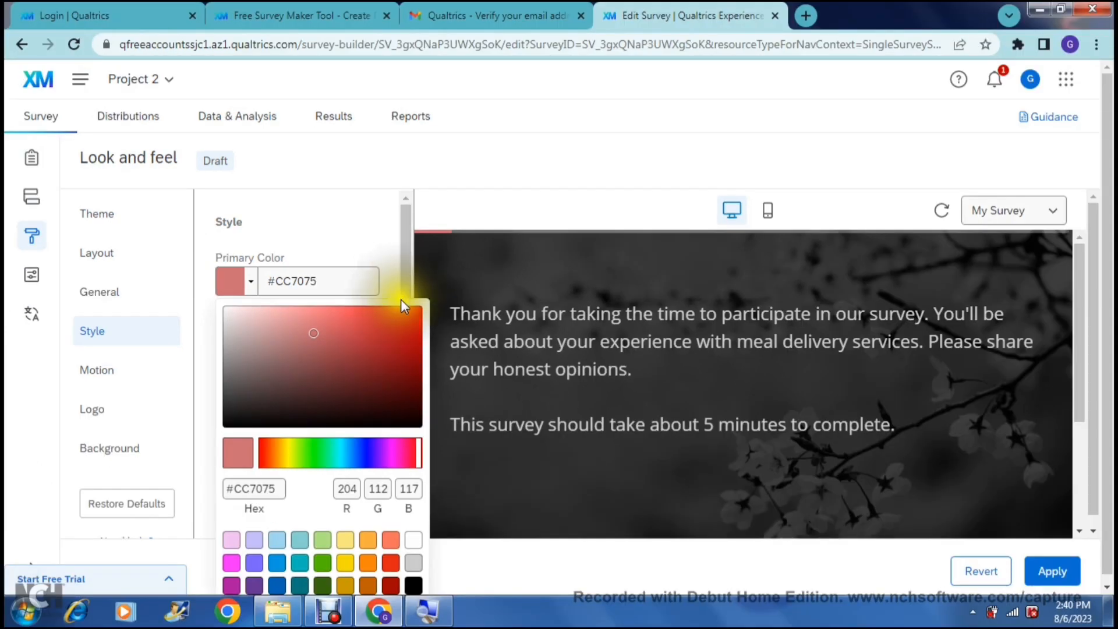
{"action": "left_click", "coordinate": [394, 319]}
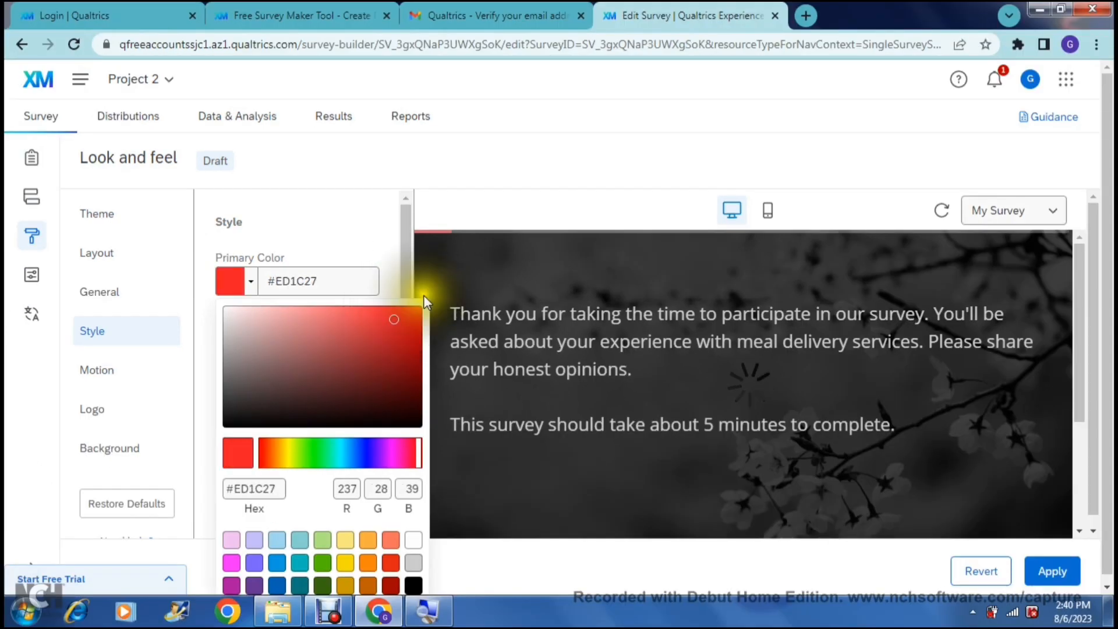
{"action": "left_click_drag", "start_coordinate": [390, 324], "coordinate": [421, 306]}
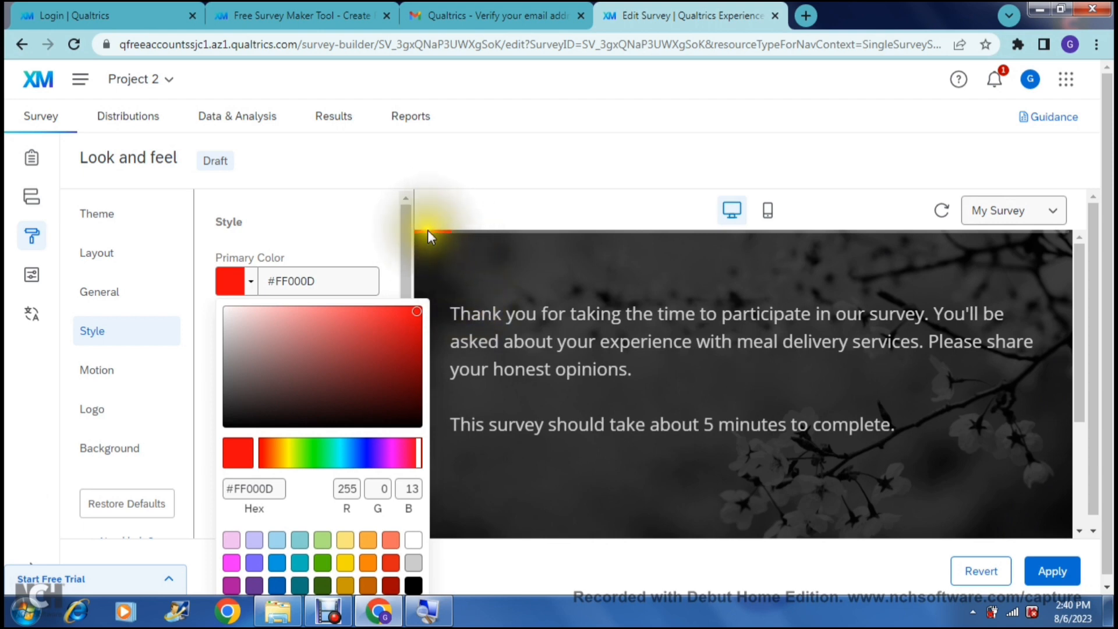
{"action": "left_click", "coordinate": [304, 239]}
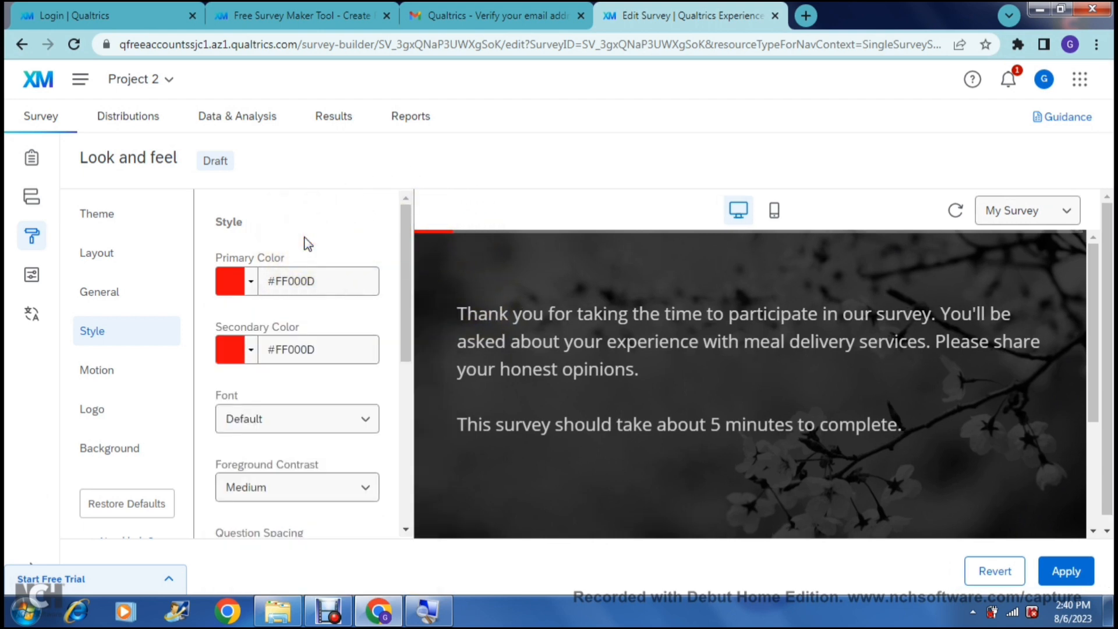
{"action": "left_click", "coordinate": [287, 420]}
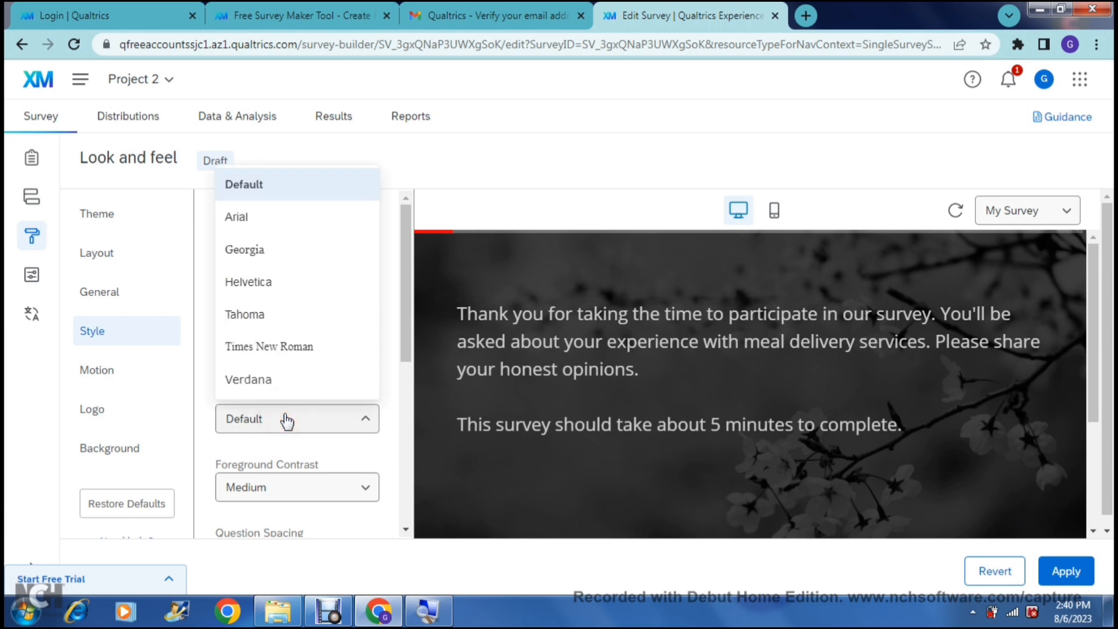
{"action": "left_click", "coordinate": [287, 419]}
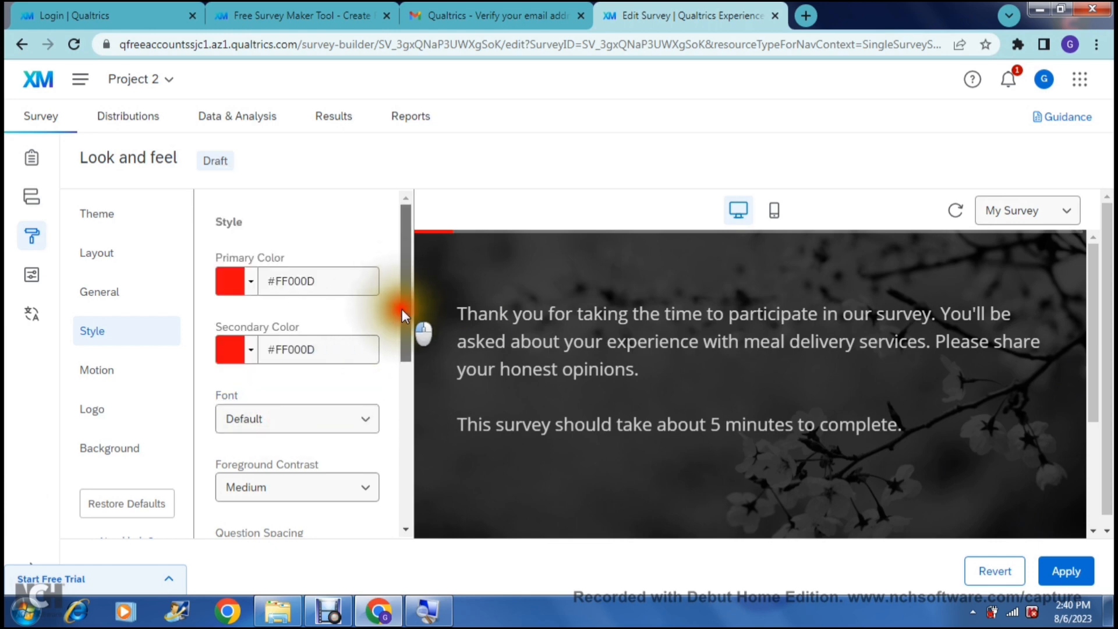
Step: Review the remaining style settings, then set the motion page transition to Slide and enable Autofocus
{"action": "left_click_drag", "start_coordinate": [402, 315], "coordinate": [407, 454]}
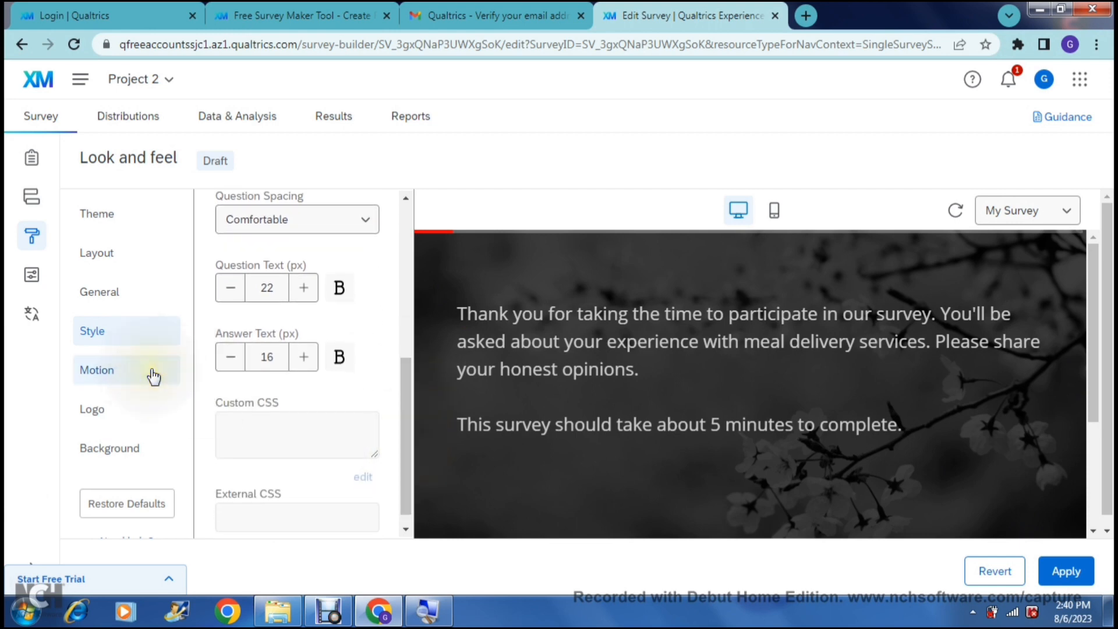
{"action": "left_click", "coordinate": [100, 369]}
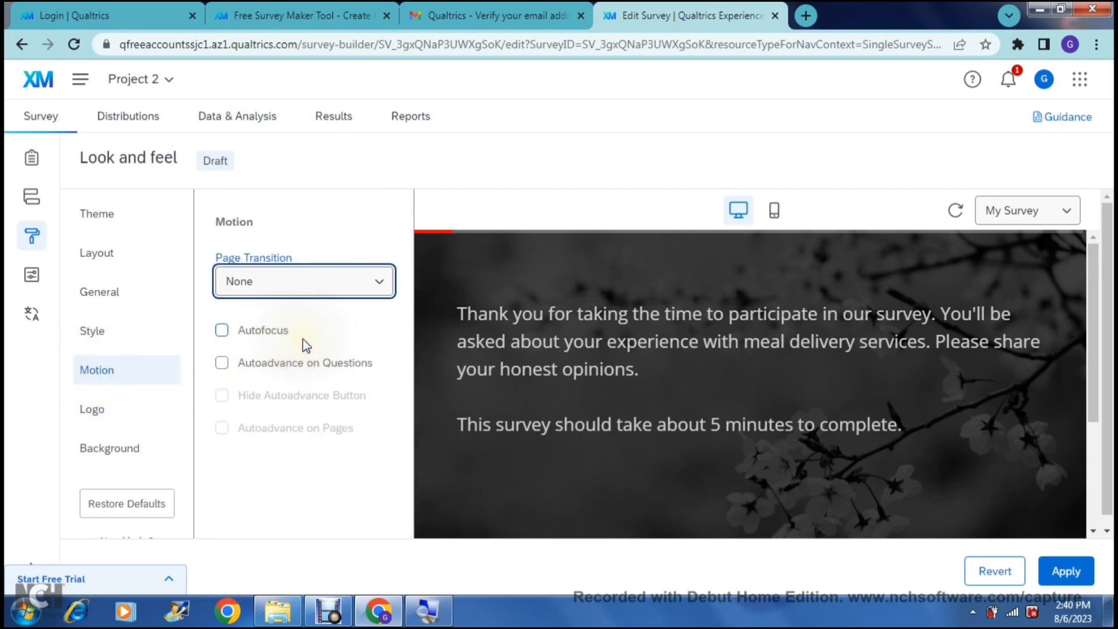
{"action": "left_click", "coordinate": [334, 297]}
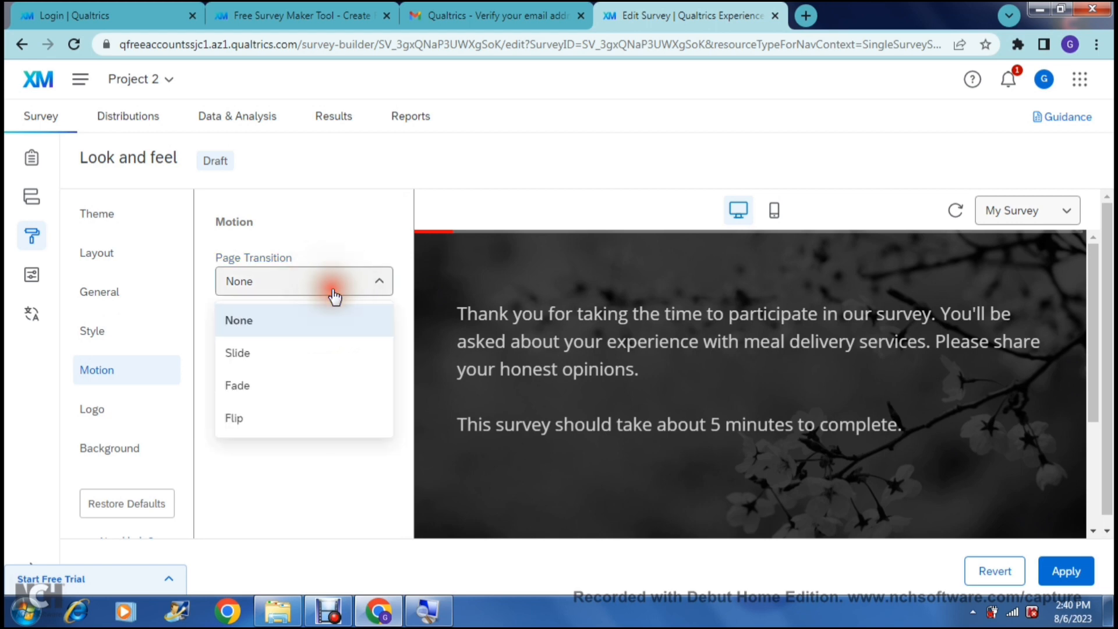
{"action": "left_click", "coordinate": [322, 360]}
{"action": "left_click", "coordinate": [308, 283]}
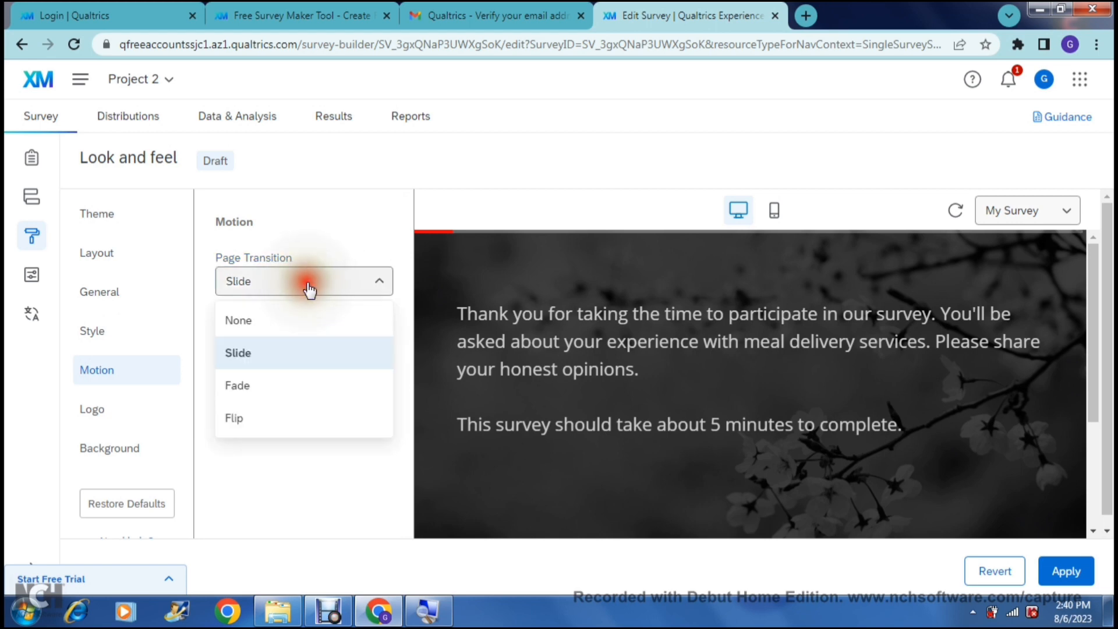
{"action": "left_click", "coordinate": [307, 284]}
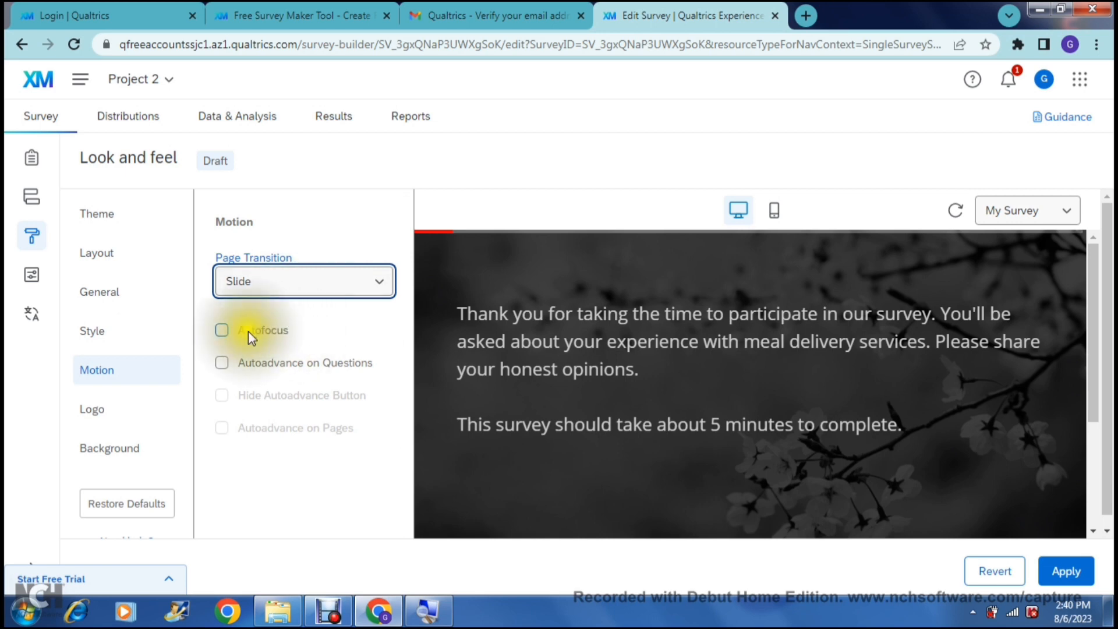
{"action": "left_click", "coordinate": [221, 330]}
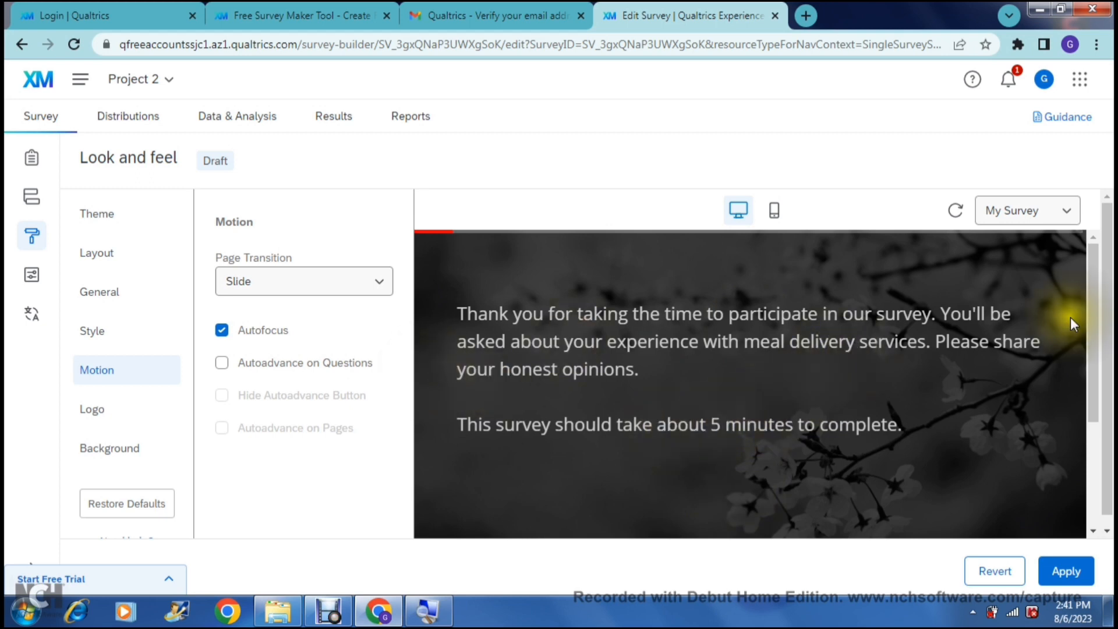
{"action": "left_click_drag", "start_coordinate": [1095, 314], "coordinate": [1057, 115]}
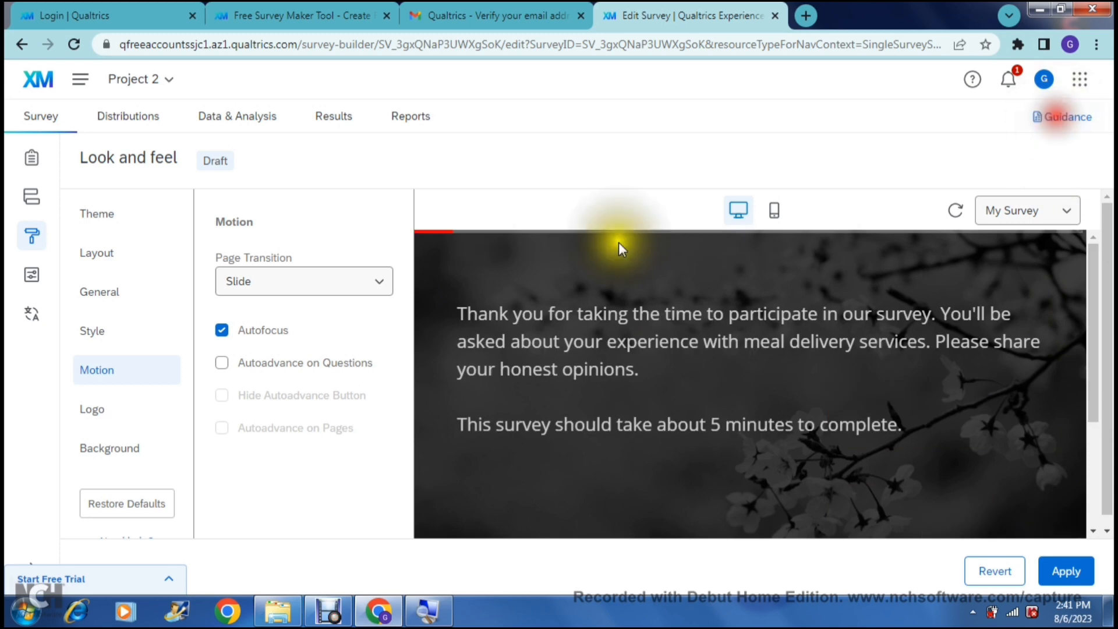
Step: Examine the look and feel options for the logo and the background, including background type, overlay and questions container
{"action": "left_click", "coordinate": [95, 409]}
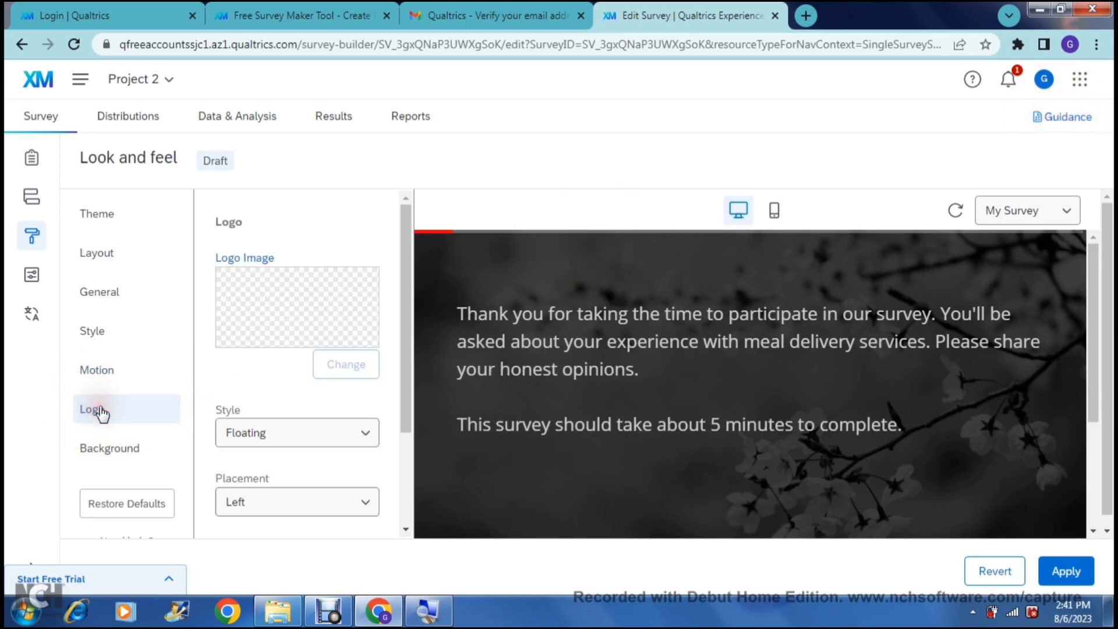
{"action": "left_click", "coordinate": [279, 296]}
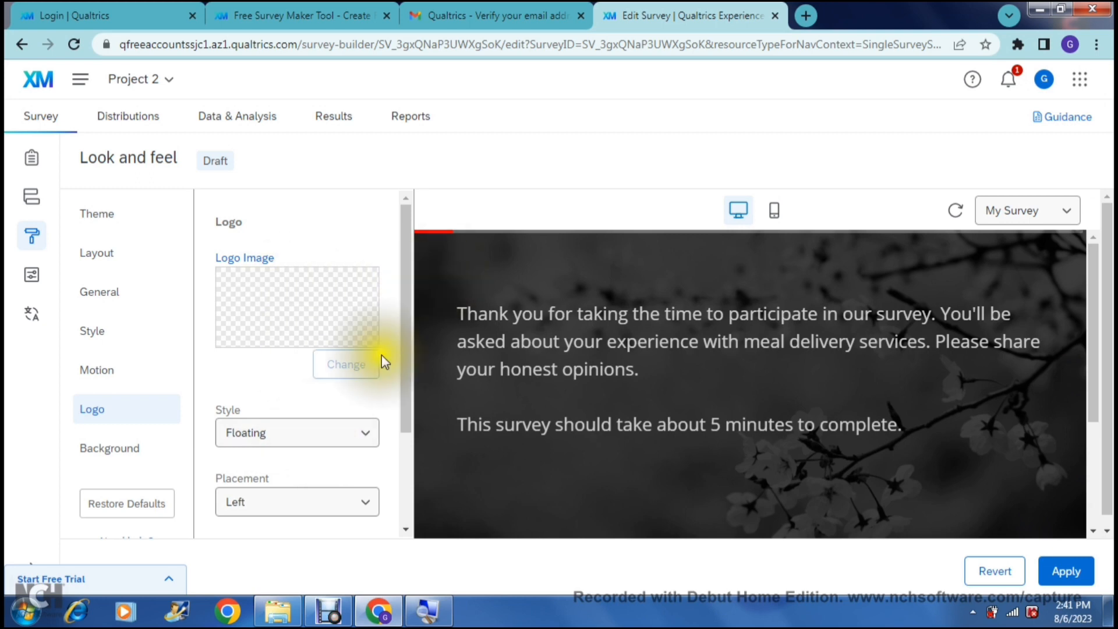
{"action": "left_click_drag", "start_coordinate": [410, 337], "coordinate": [401, 493]}
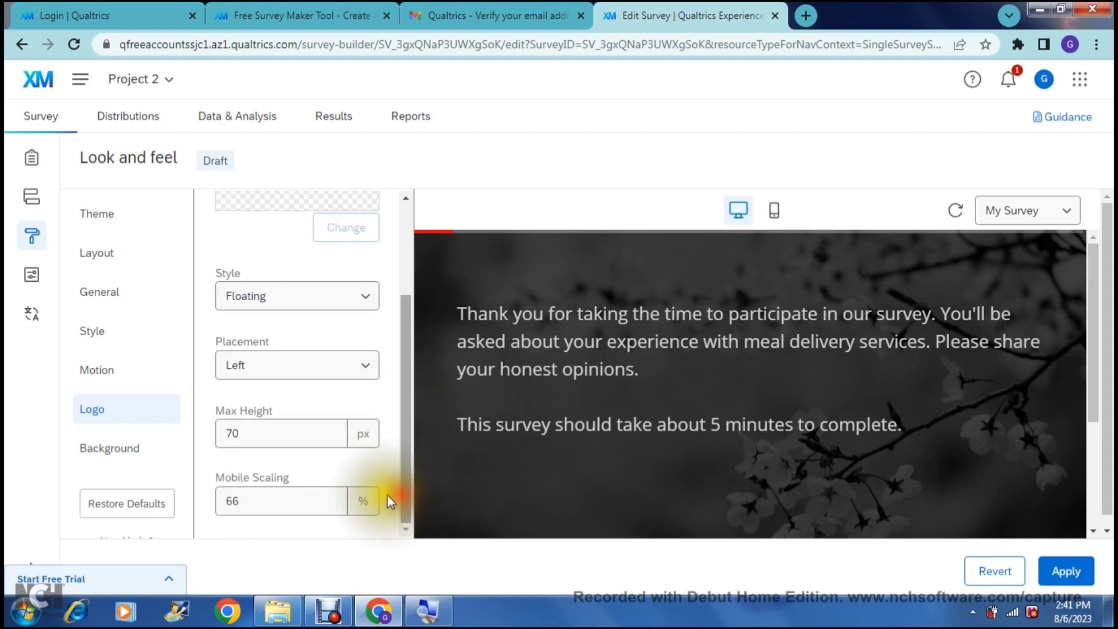
{"action": "left_click", "coordinate": [103, 454]}
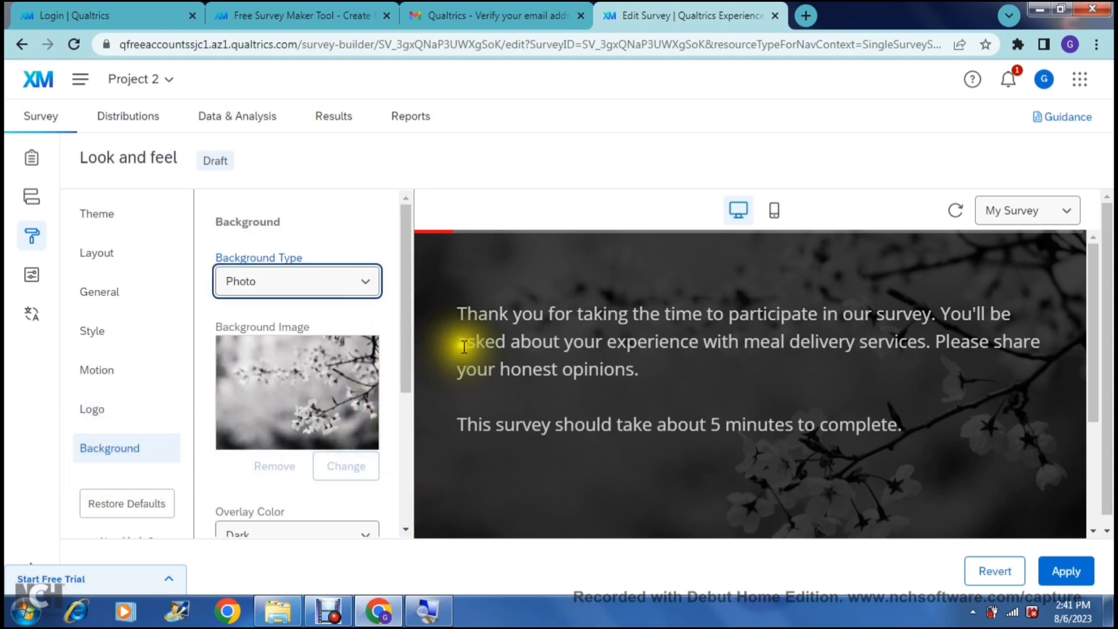
{"action": "left_click", "coordinate": [286, 393]}
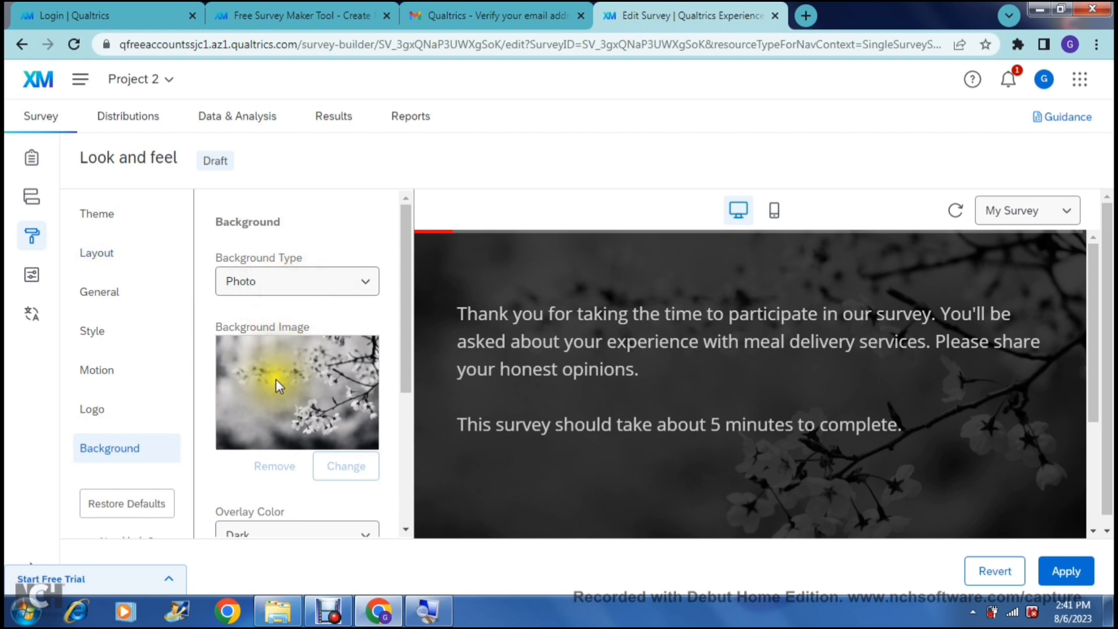
{"action": "left_click", "coordinate": [402, 307]}
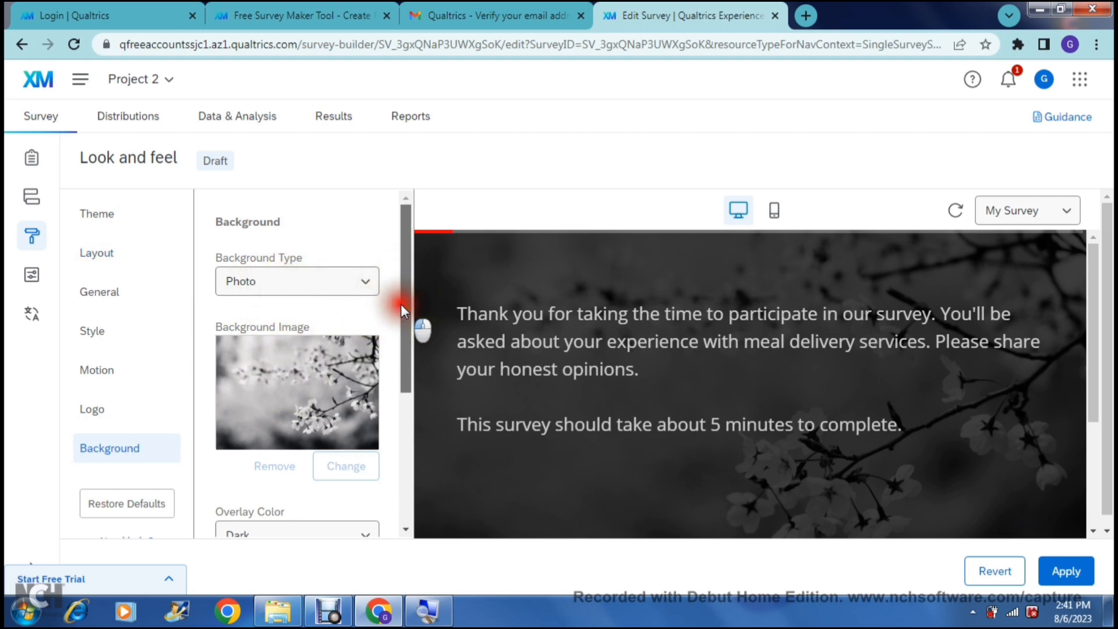
{"action": "scroll", "coordinate": [384, 296], "scroll_direction": "down", "scroll_amount": 1}
{"action": "left_click", "coordinate": [367, 249]}
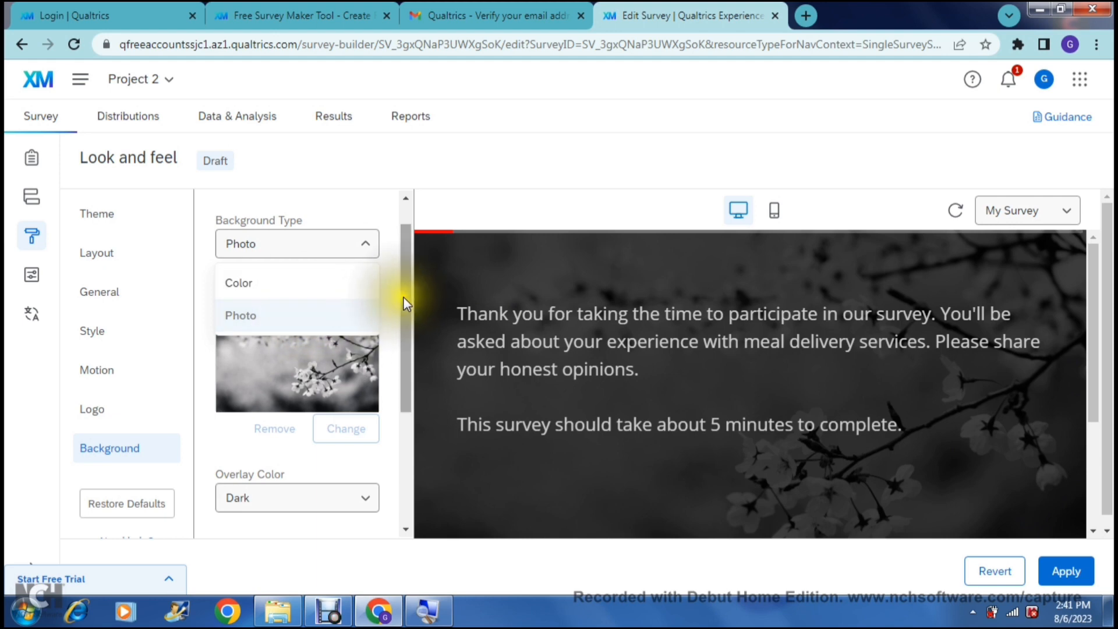
{"action": "left_click_drag", "start_coordinate": [403, 295], "coordinate": [397, 427]}
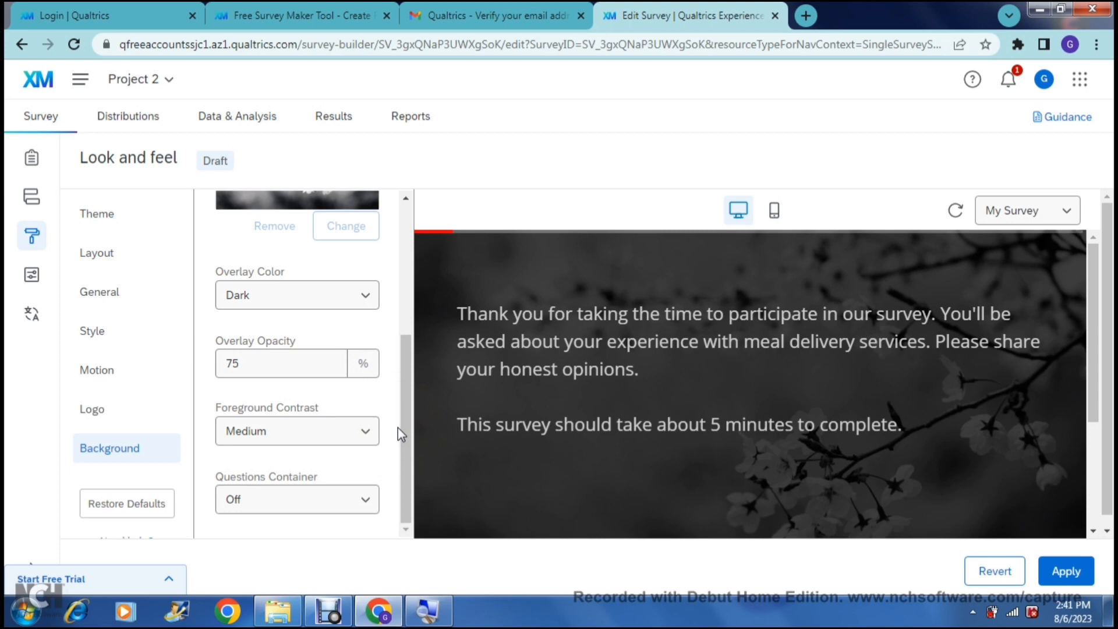
Step: Return to the survey builder and save the look and feel changes
{"action": "left_click", "coordinate": [31, 158]}
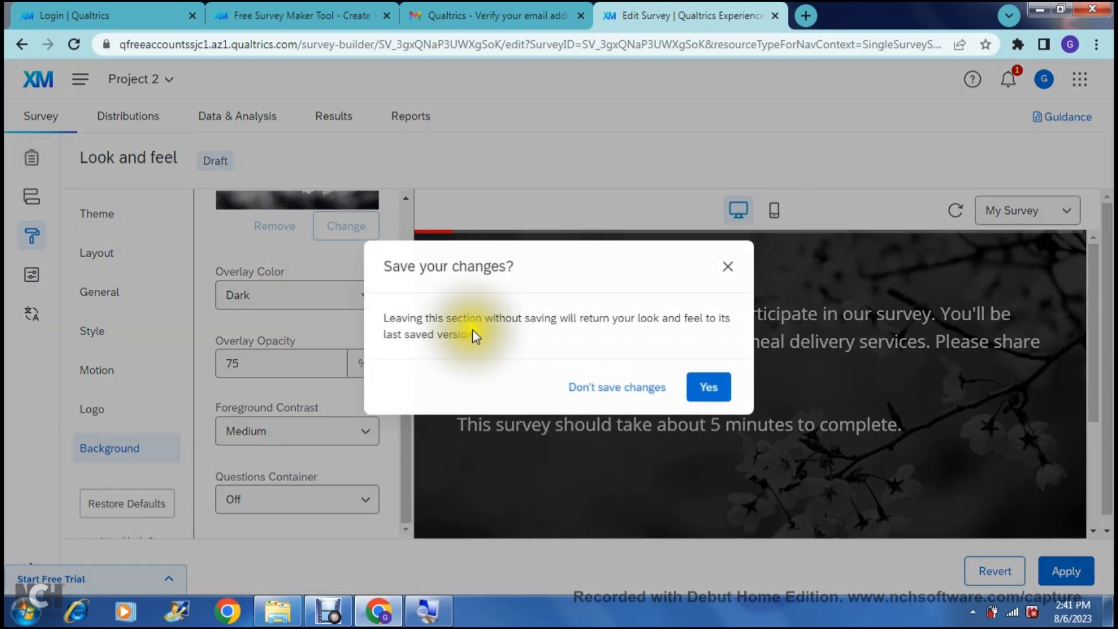
{"action": "left_click", "coordinate": [710, 388]}
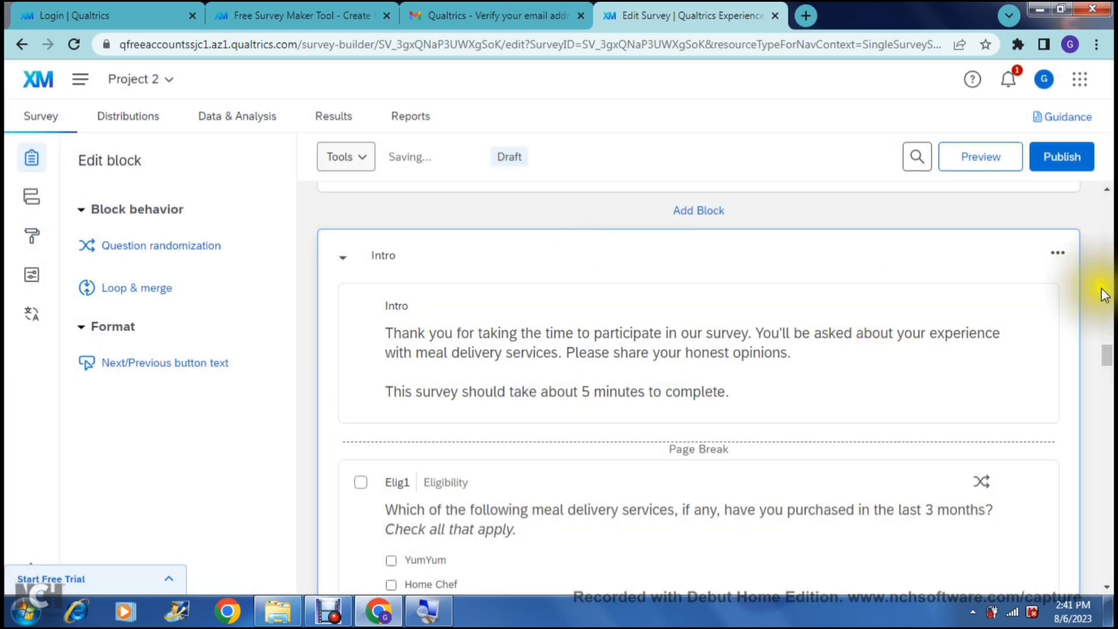
Step: Open the Intro block's welcome text for editing and leave the text editor
{"action": "mouse_move", "coordinate": [1106, 358]}
{"action": "left_mouse_down"}
{"action": "mouse_move", "coordinate": [1110, 408]}
{"action": "mouse_move", "coordinate": [1108, 342]}
{"action": "mouse_move", "coordinate": [1109, 360]}
{"action": "left_mouse_up"}
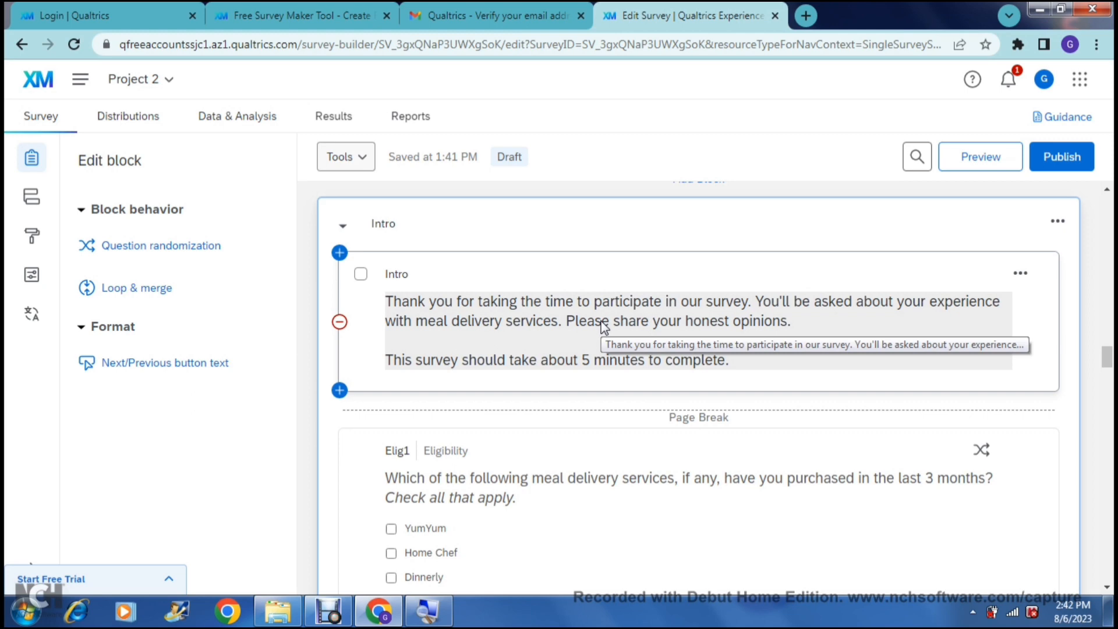
{"action": "left_click", "coordinate": [693, 336]}
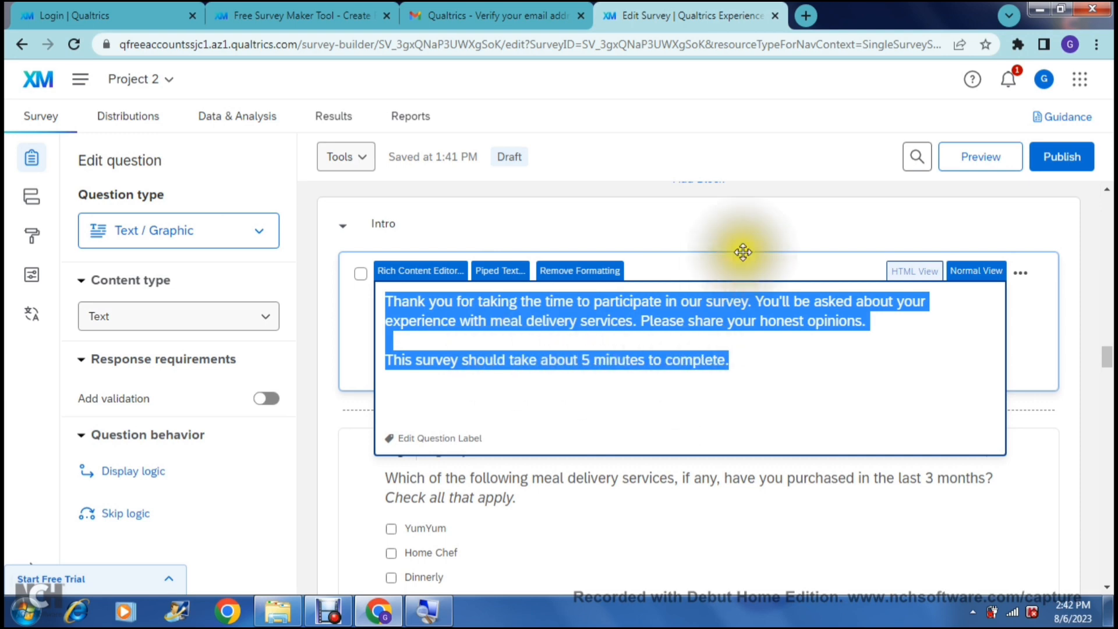
{"action": "left_click", "coordinate": [757, 241]}
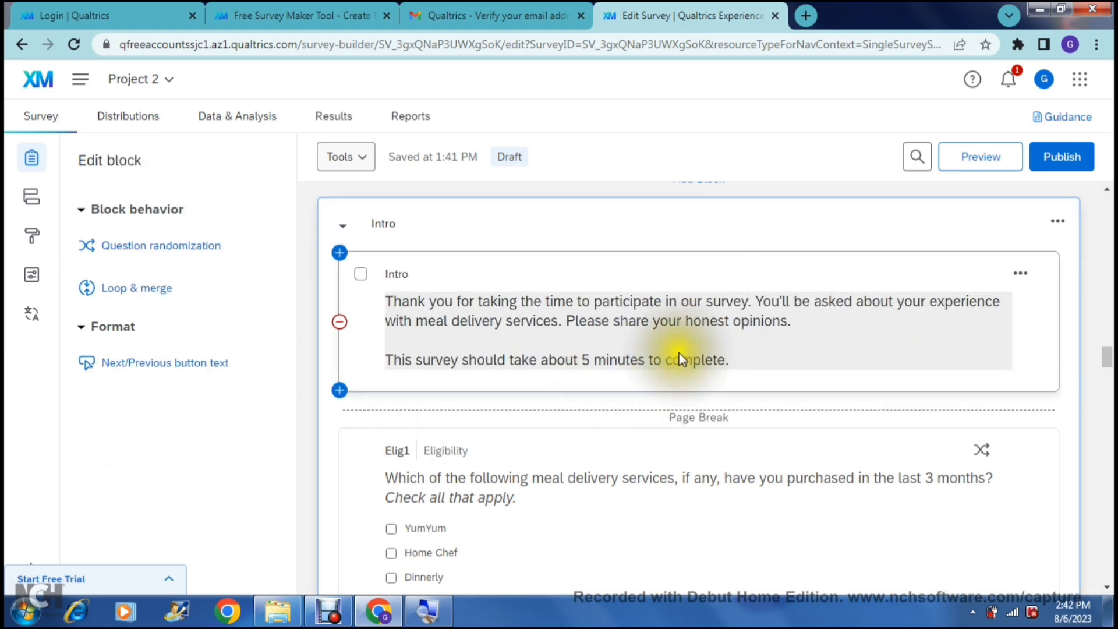
Step: Examine the Elig1 multiple choice question's settings and open its question text for editing, then leave the editor
{"action": "left_click_drag", "start_coordinate": [1107, 355], "coordinate": [1107, 376]}
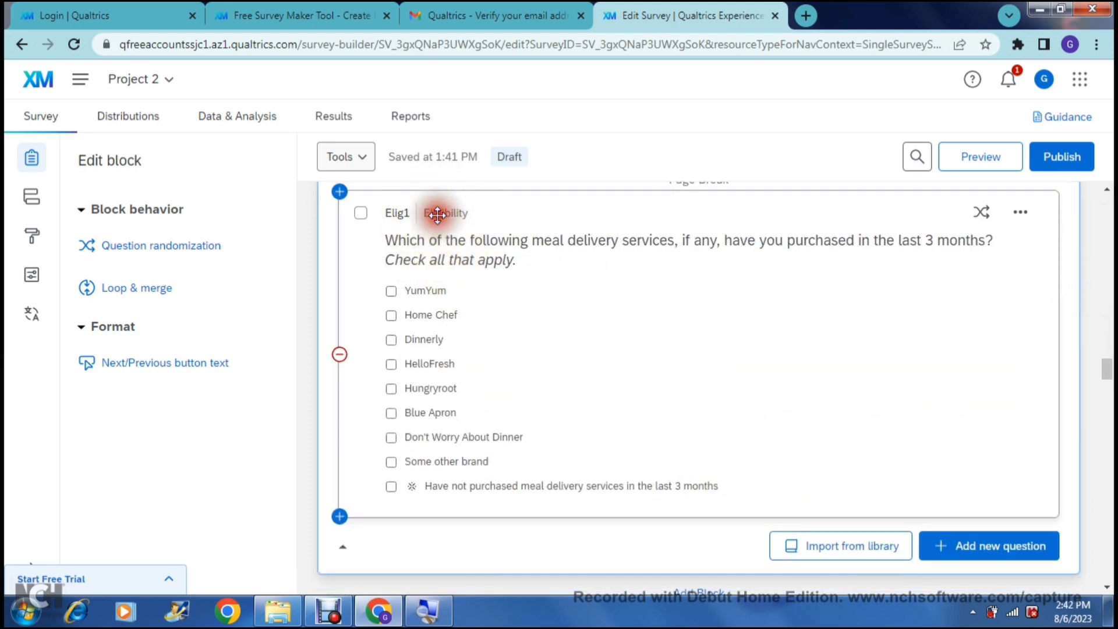
{"action": "left_click", "coordinate": [411, 214]}
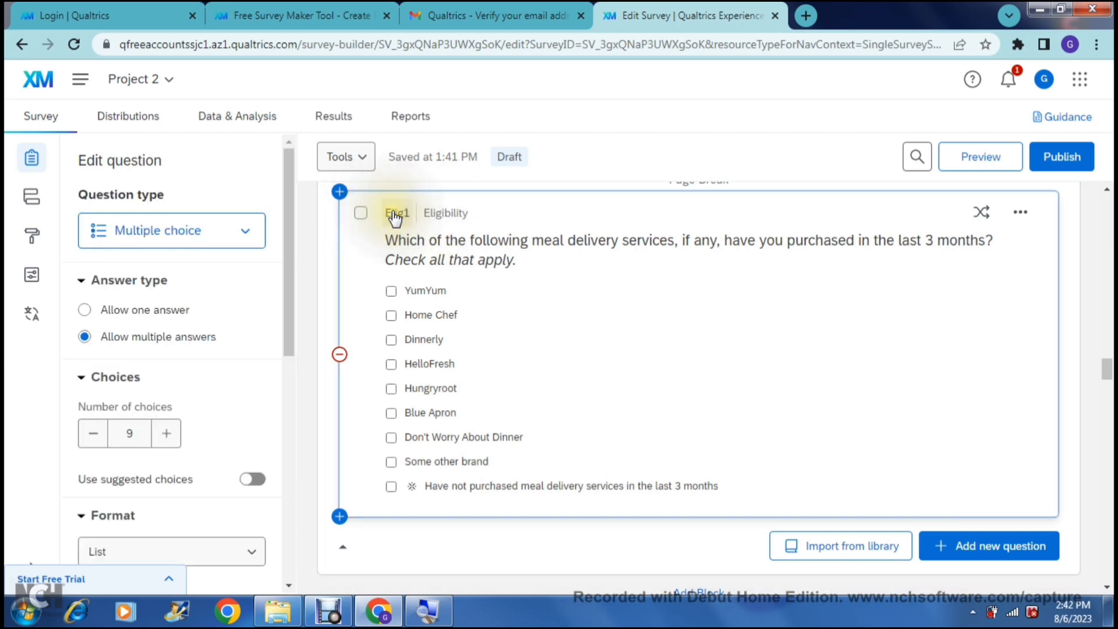
{"action": "left_click", "coordinate": [395, 216]}
{"action": "left_click", "coordinate": [575, 166]}
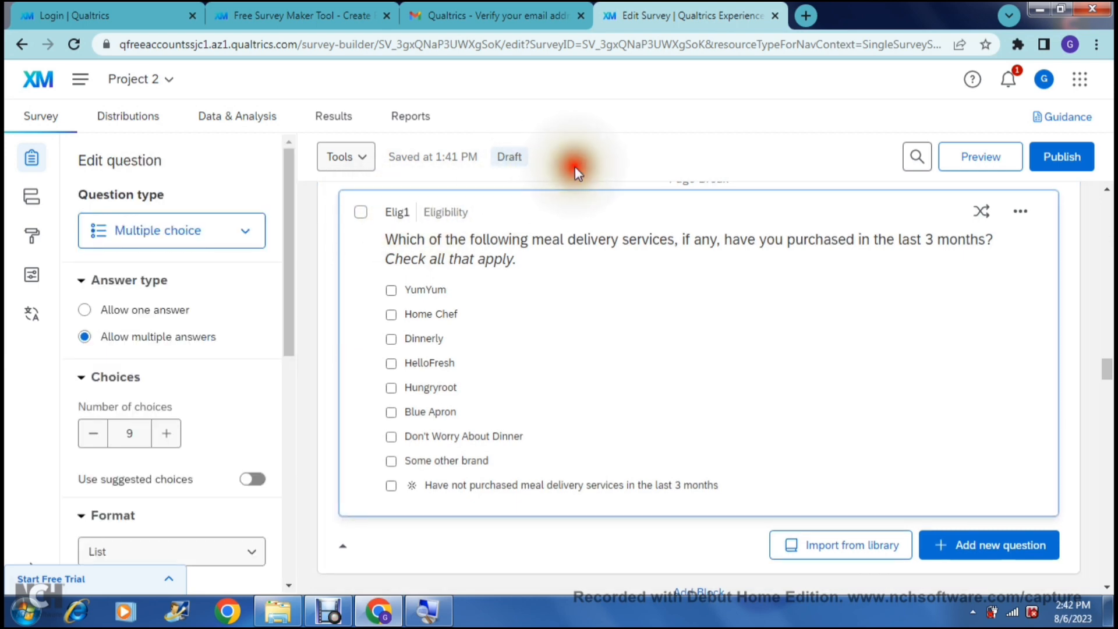
{"action": "left_click", "coordinate": [550, 250]}
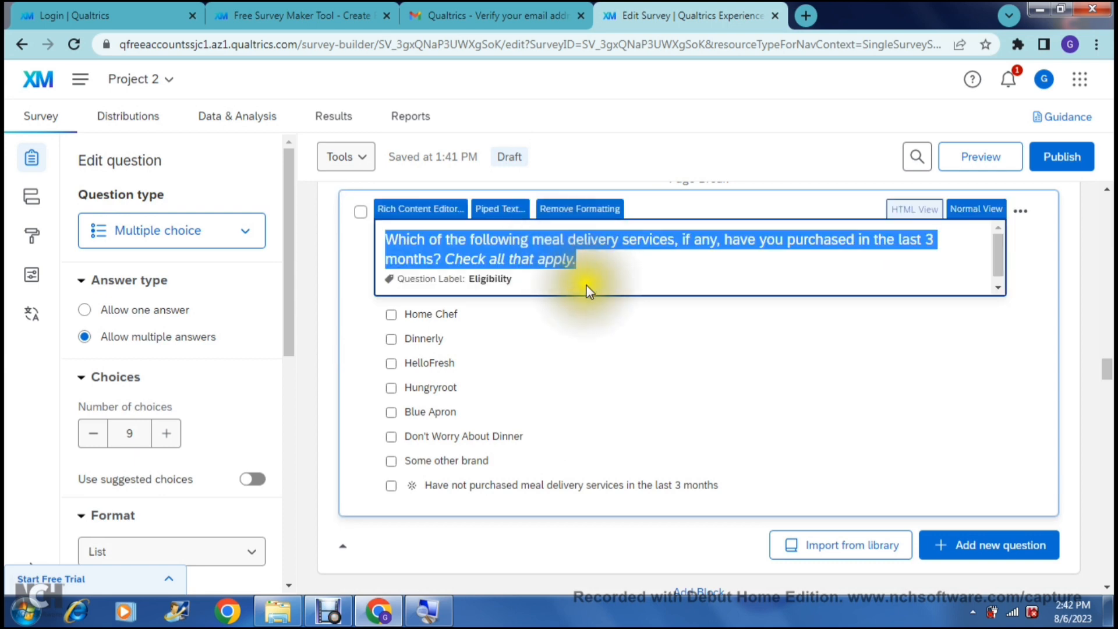
{"action": "left_click", "coordinate": [655, 170]}
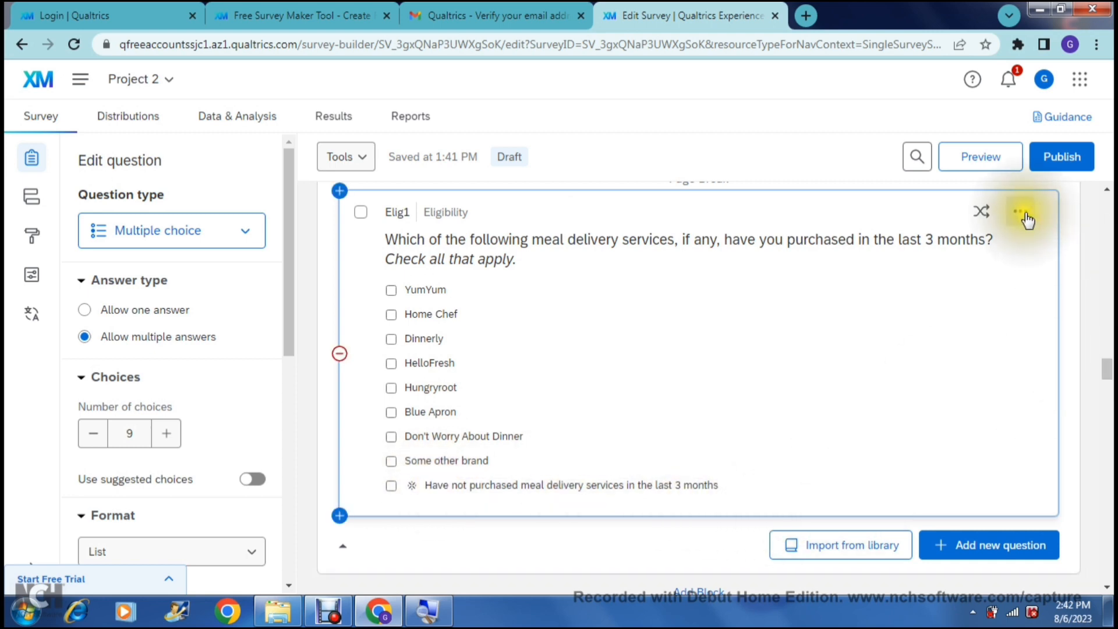
Step: Go to the Drivers matrix question and examine the options available for its Very dissatisfied scale point
{"action": "scroll", "coordinate": [1107, 368], "scroll_direction": "down", "scroll_amount": 2}
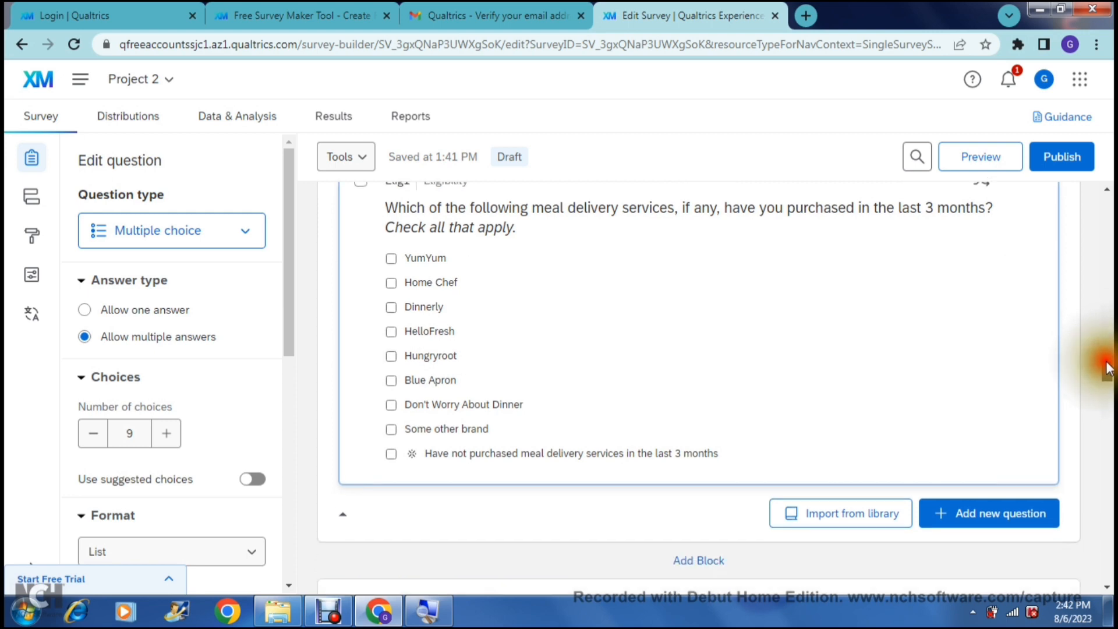
{"action": "scroll", "coordinate": [1106, 368], "scroll_direction": "down", "scroll_amount": 1}
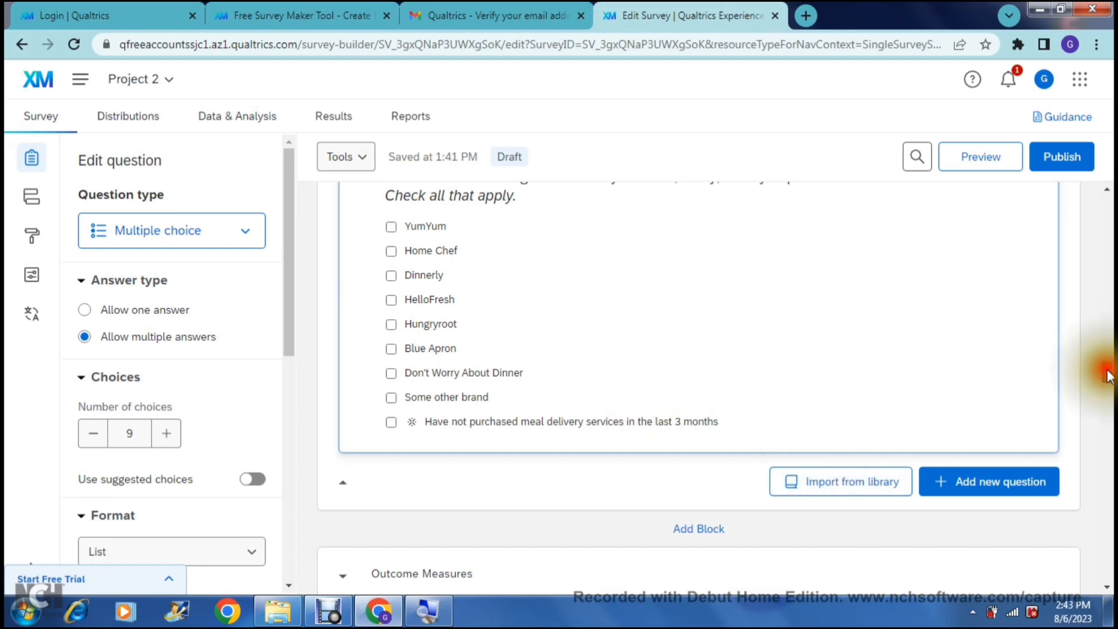
{"action": "left_click_drag", "start_coordinate": [1108, 375], "coordinate": [1108, 431]}
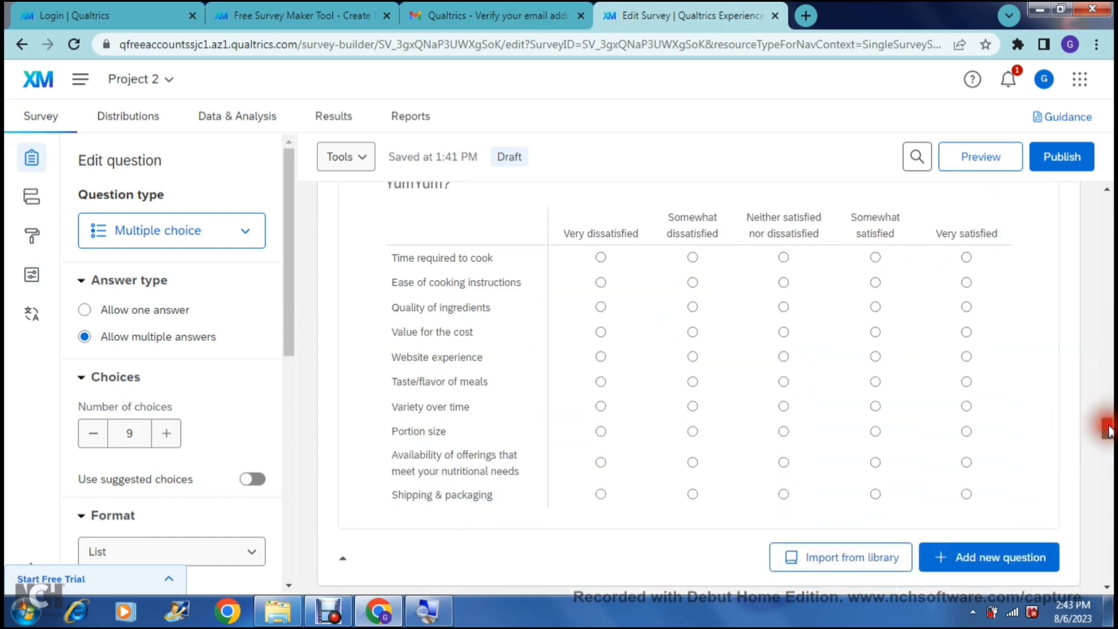
{"action": "left_click", "coordinate": [599, 240]}
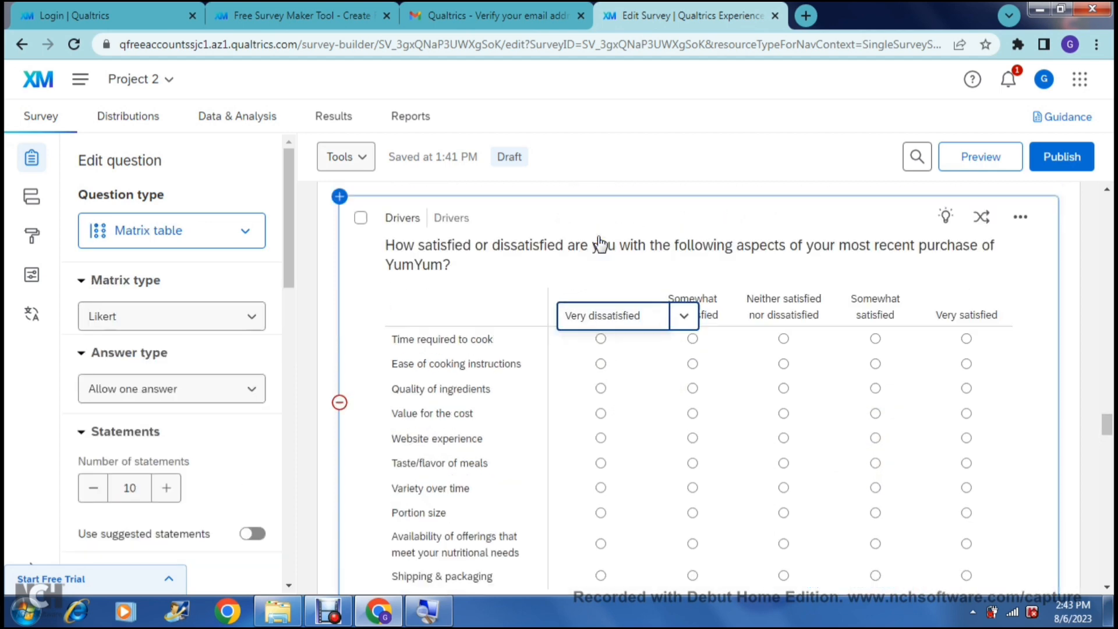
{"action": "left_click", "coordinate": [676, 322]}
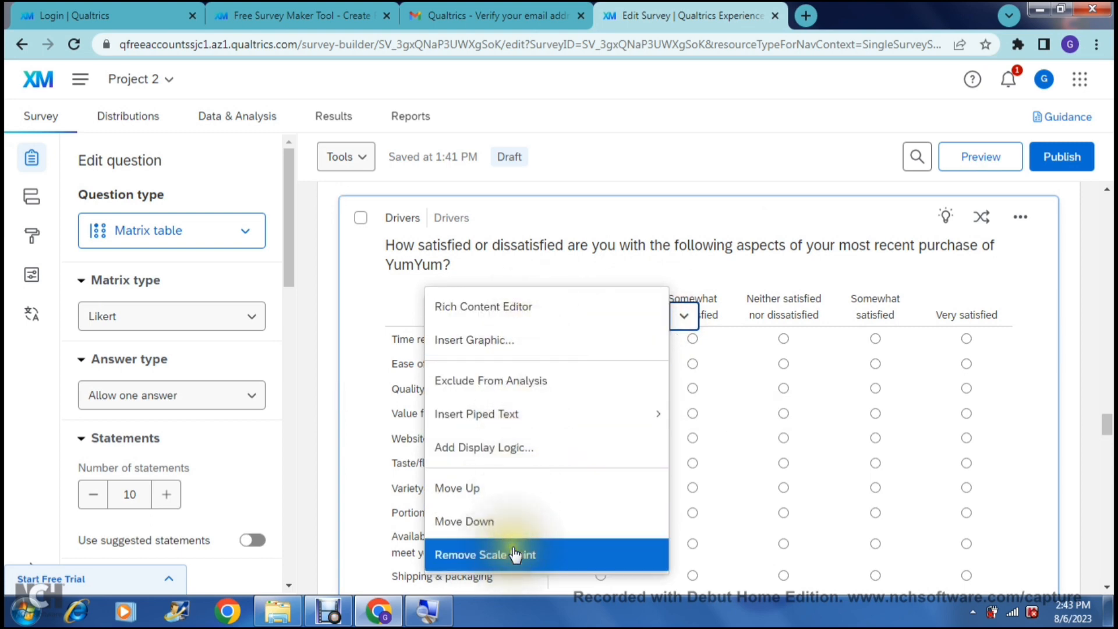
{"action": "left_click", "coordinate": [369, 302]}
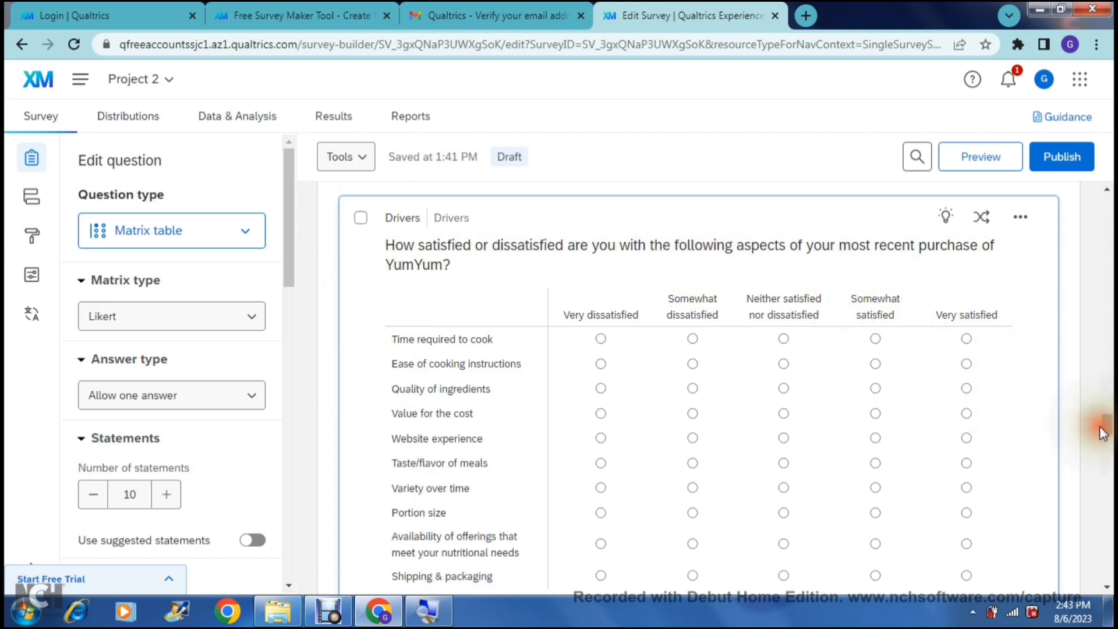
Step: Publish the survey with the version description "User-published version"
{"action": "left_click_drag", "start_coordinate": [1107, 423], "coordinate": [1095, 181]}
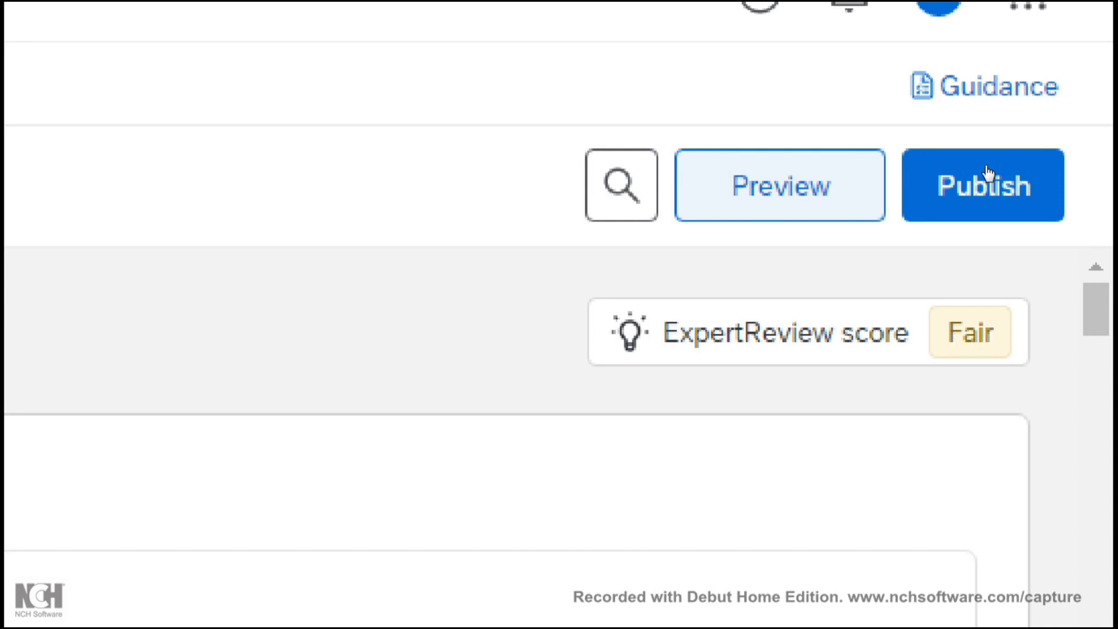
{"action": "left_click", "coordinate": [987, 170]}
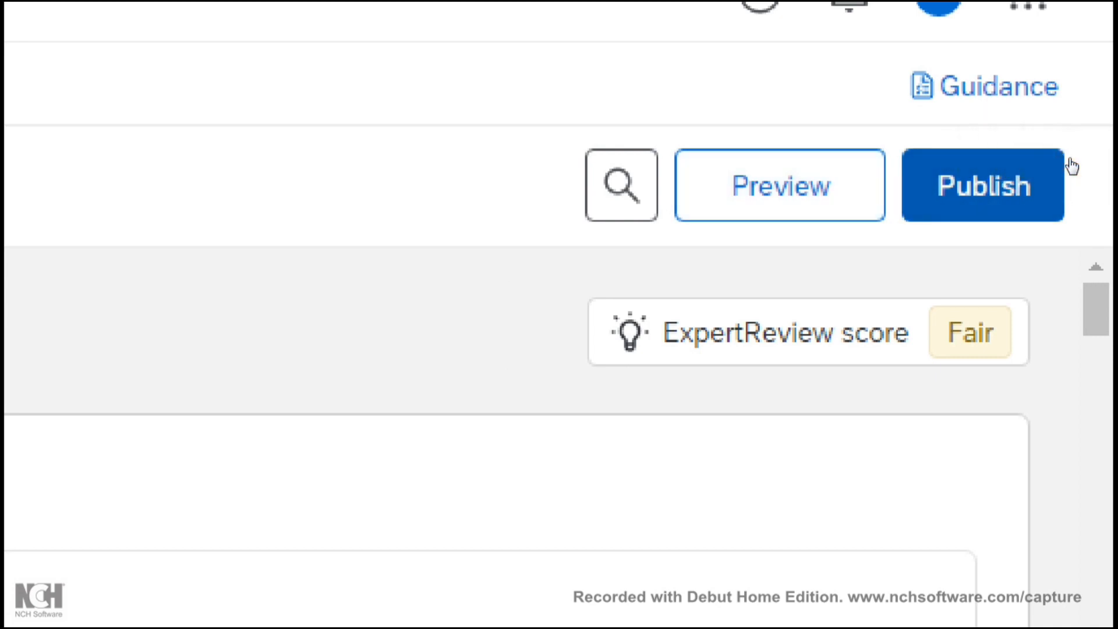
{"action": "left_click", "coordinate": [1057, 175]}
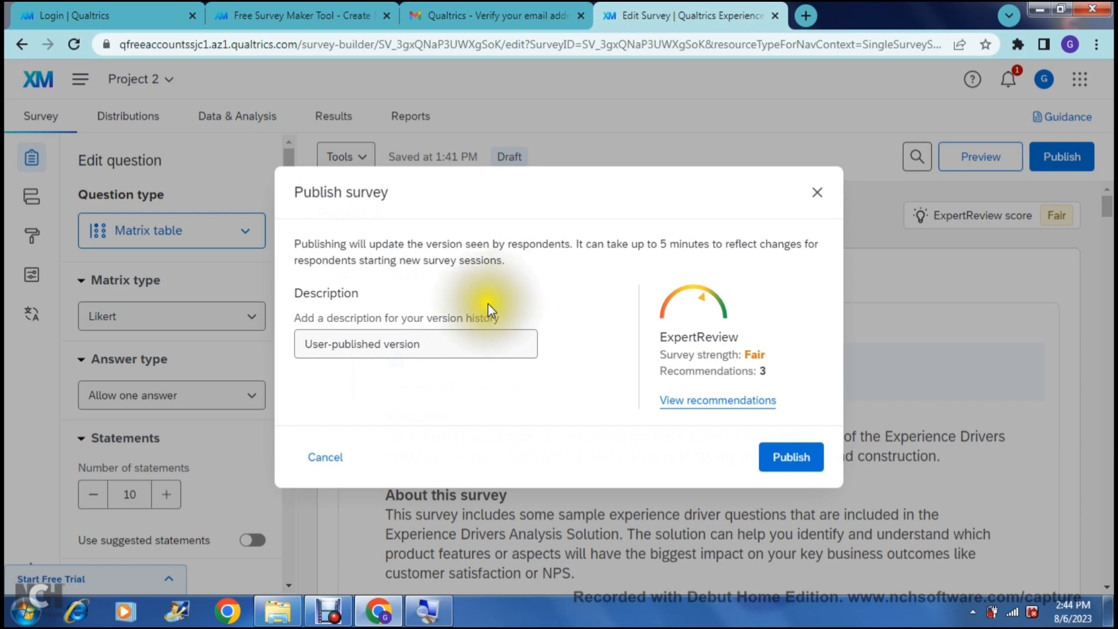
{"action": "left_click", "coordinate": [438, 352]}
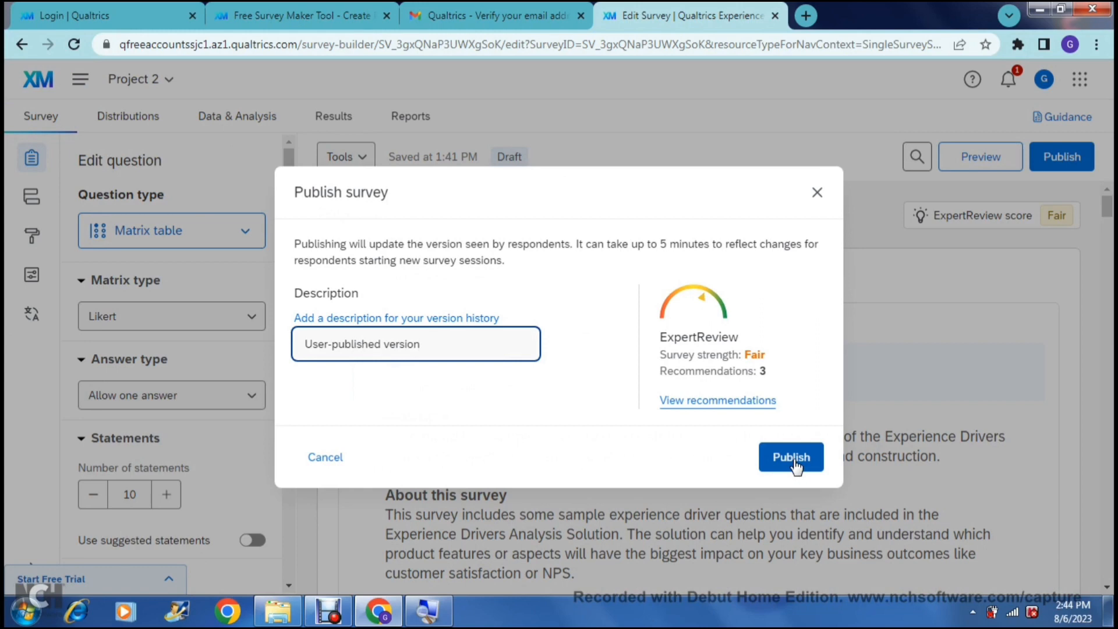
{"action": "left_click", "coordinate": [792, 458]}
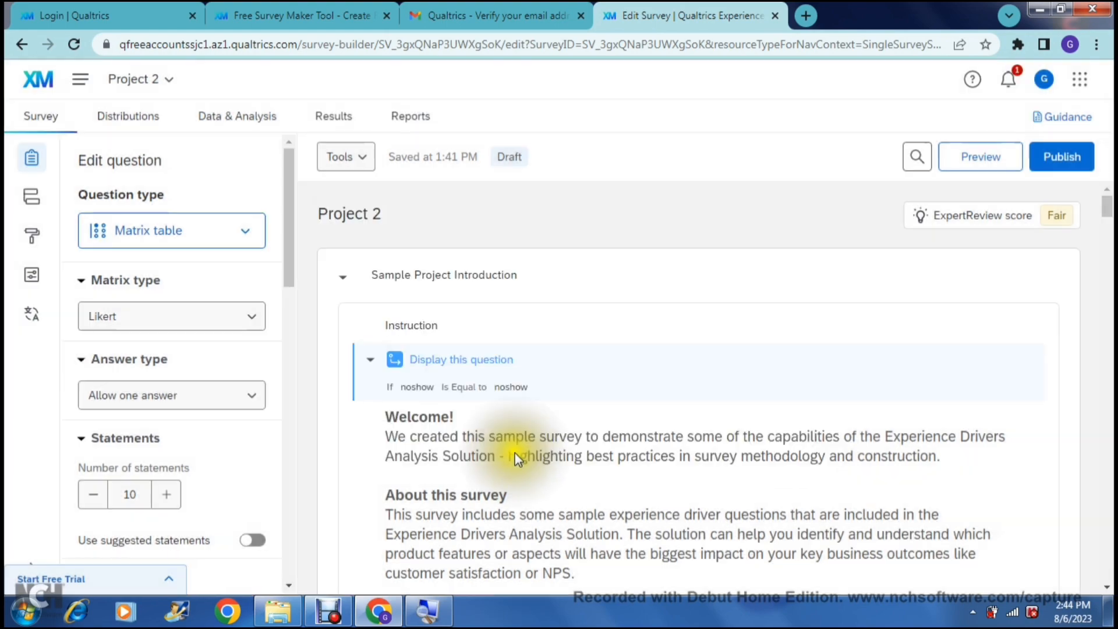
Step: Open the project's distributions, examine the available methods for distributing the survey, and close the chooser without selecting one
{"action": "left_click", "coordinate": [133, 116]}
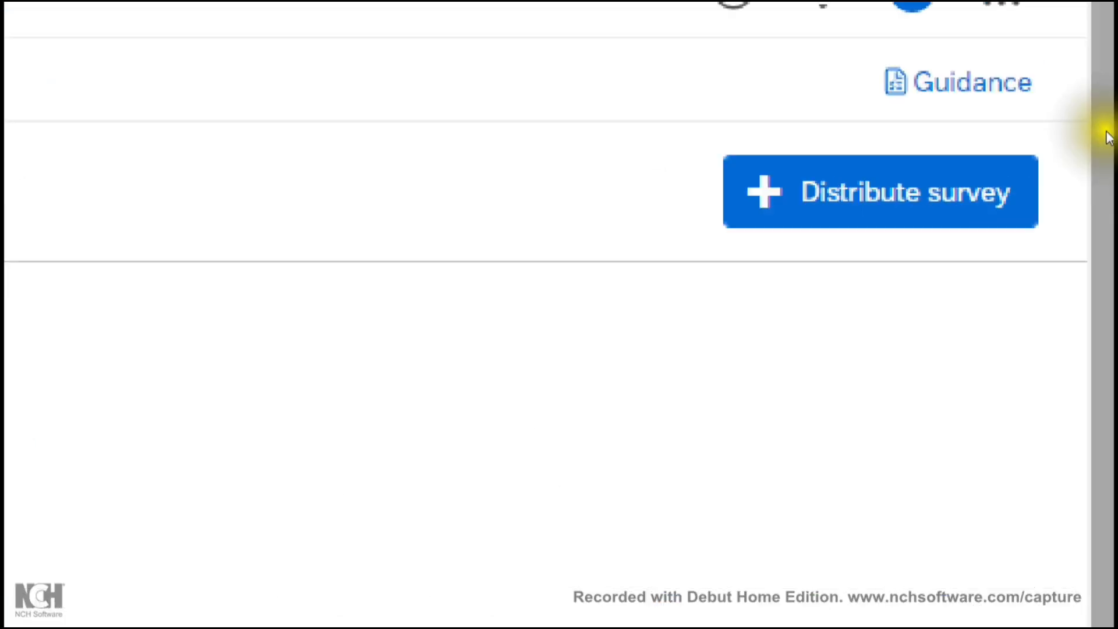
{"action": "left_click", "coordinate": [1111, 137]}
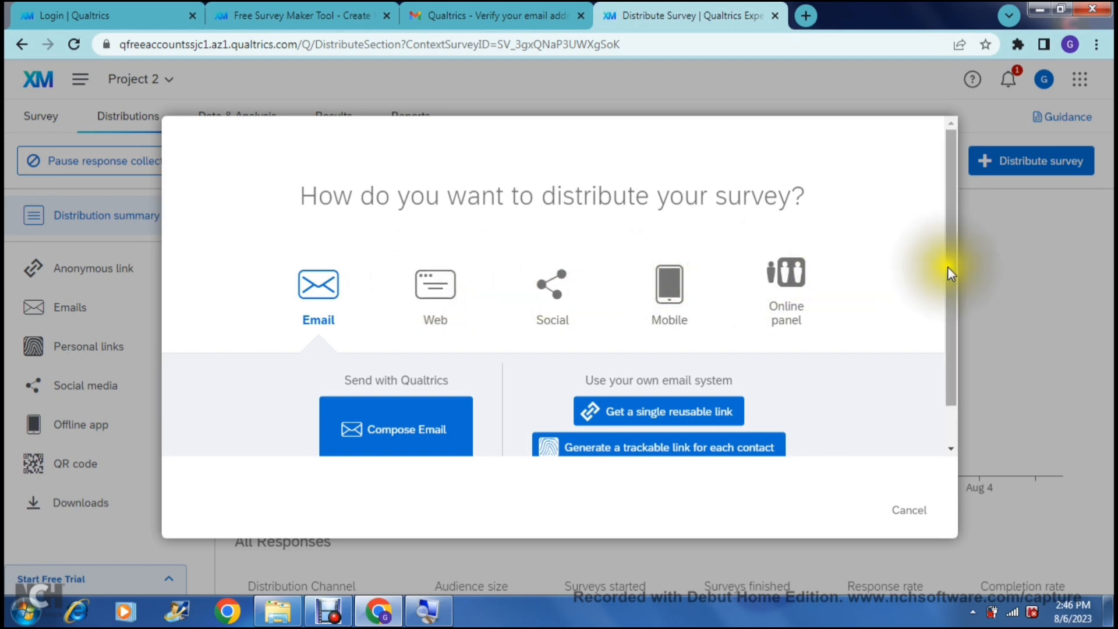
{"action": "left_click_drag", "start_coordinate": [955, 289], "coordinate": [960, 333]}
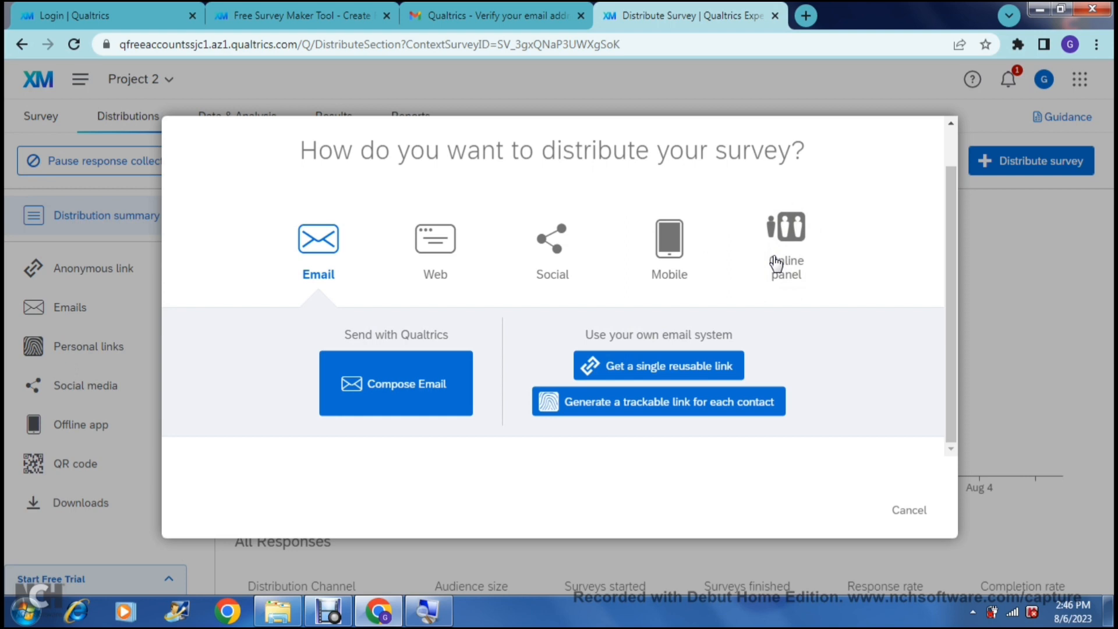
{"action": "left_click", "coordinate": [907, 510]}
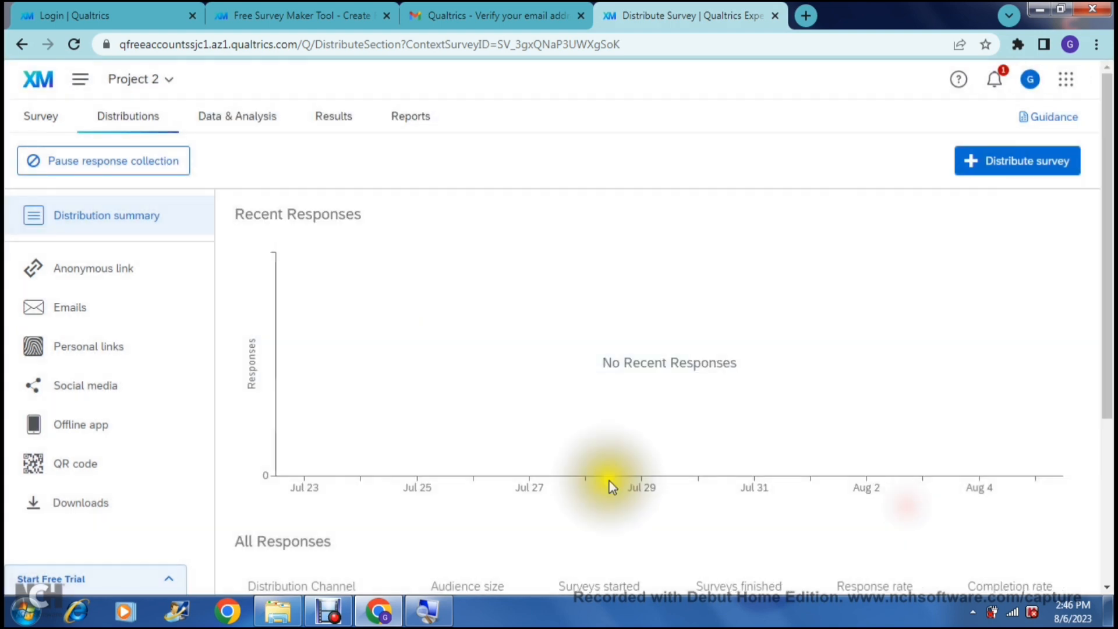